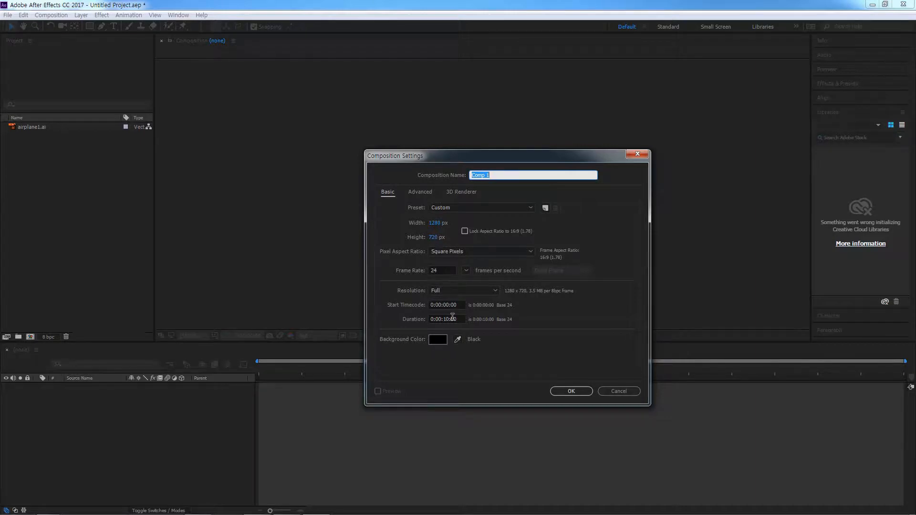
# Create a 1280 x 720 composition at 24 fps lasting 10 seconds and add airplane1.ai to it
pyautogui.click(571, 391)
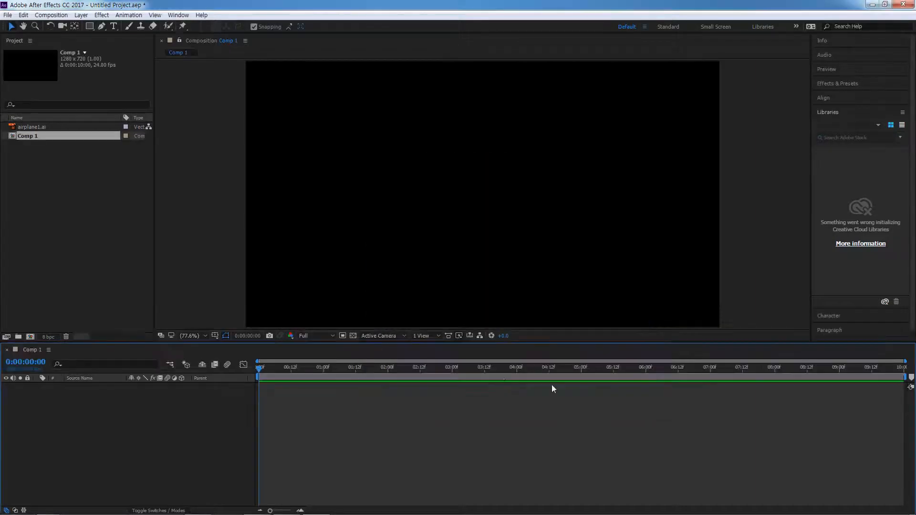
pyautogui.moveTo(148, 343); pyautogui.dragTo(156, 294)
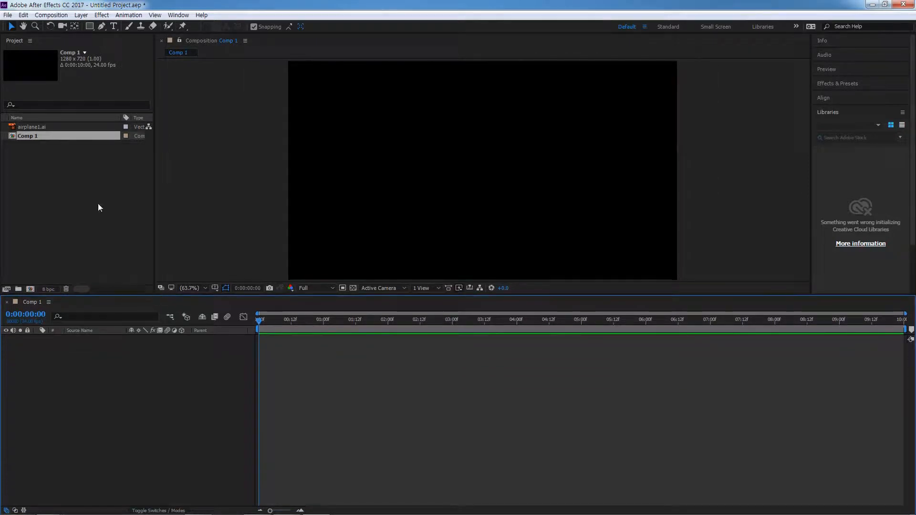
pyautogui.click(33, 126)
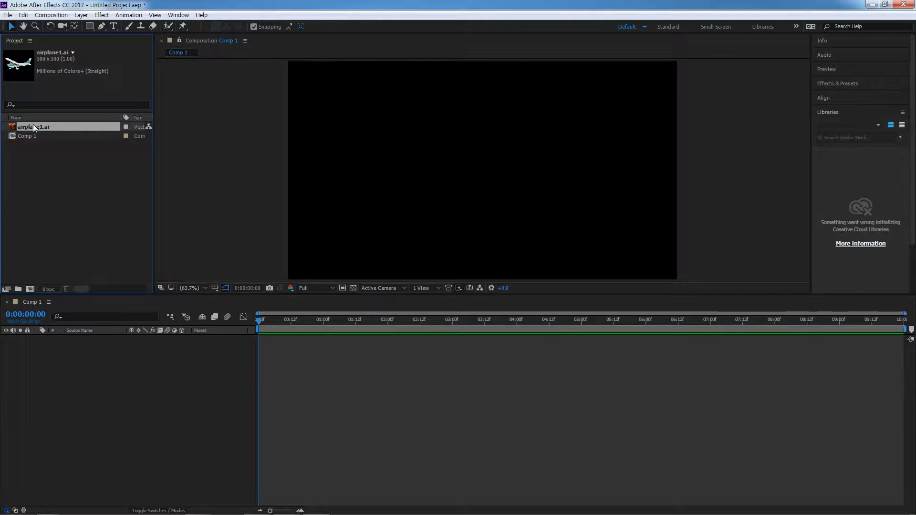
pyautogui.hotkey('ctrl', '/')
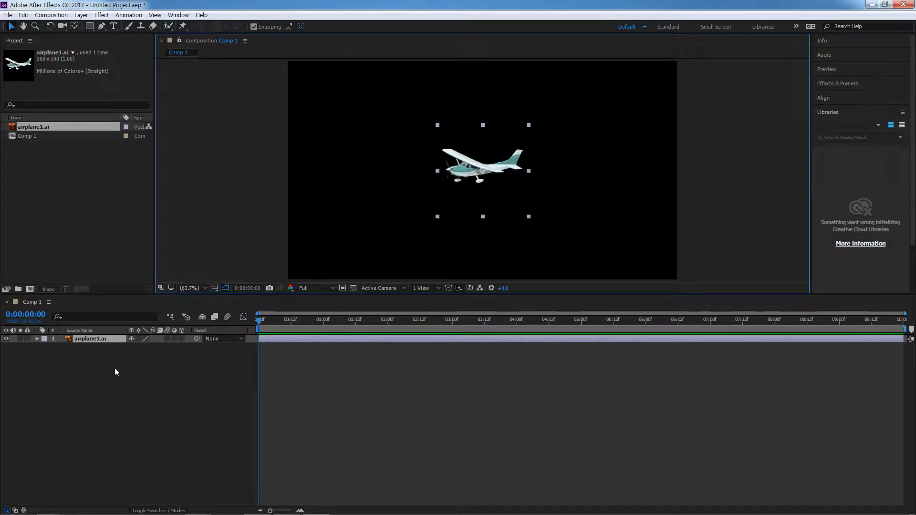
# Mirror the airplane layer horizontally by setting its scale to -100, 100%
pyautogui.press('s')
pyautogui.click(139, 347)
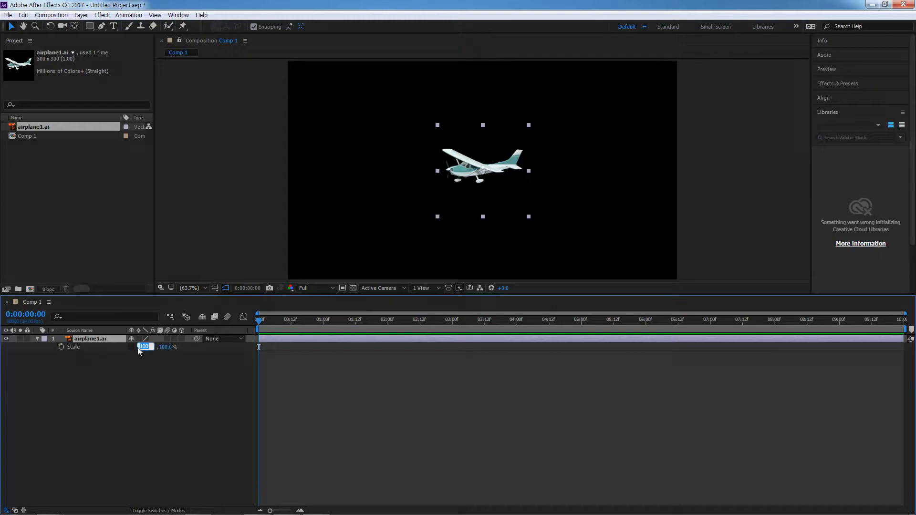
pyautogui.write('-100')
pyautogui.press('Return')
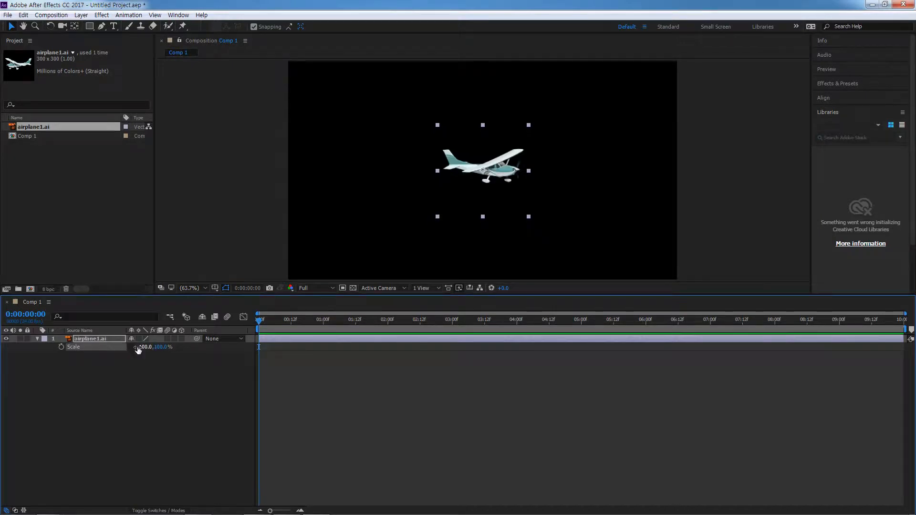
# Animate the airplane's Position with keyframes from the left edge of the frame at 0:00 to the right edge at 3:00
pyautogui.moveTo(476, 165); pyautogui.dragTo(339, 173)
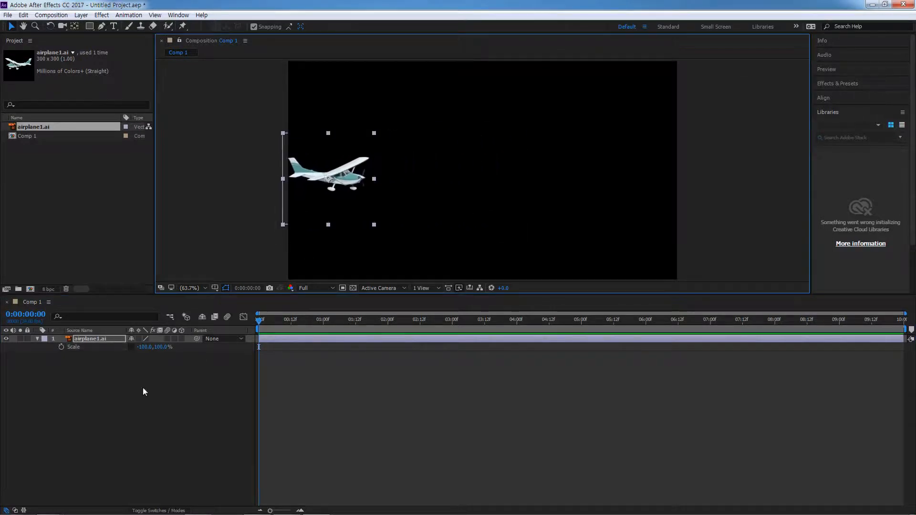
pyautogui.press('p')
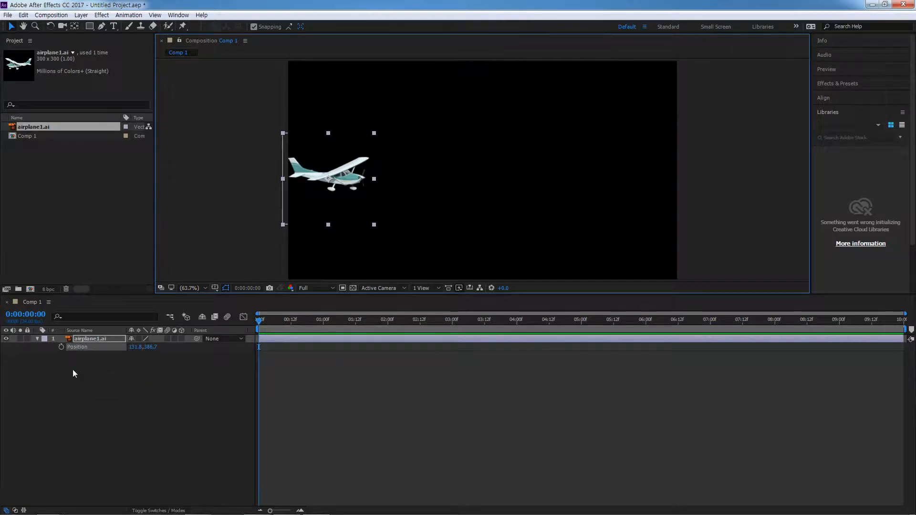
pyautogui.click(62, 346)
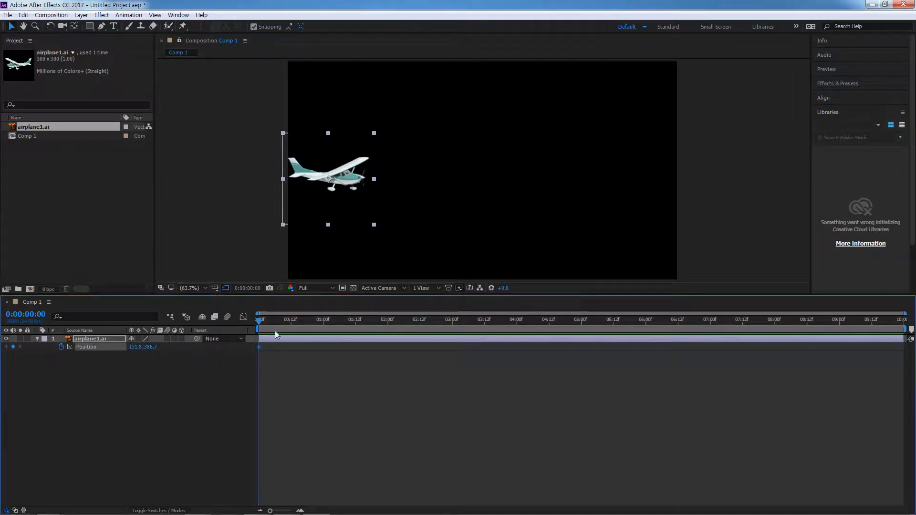
pyautogui.moveTo(265, 322); pyautogui.dragTo(454, 337)
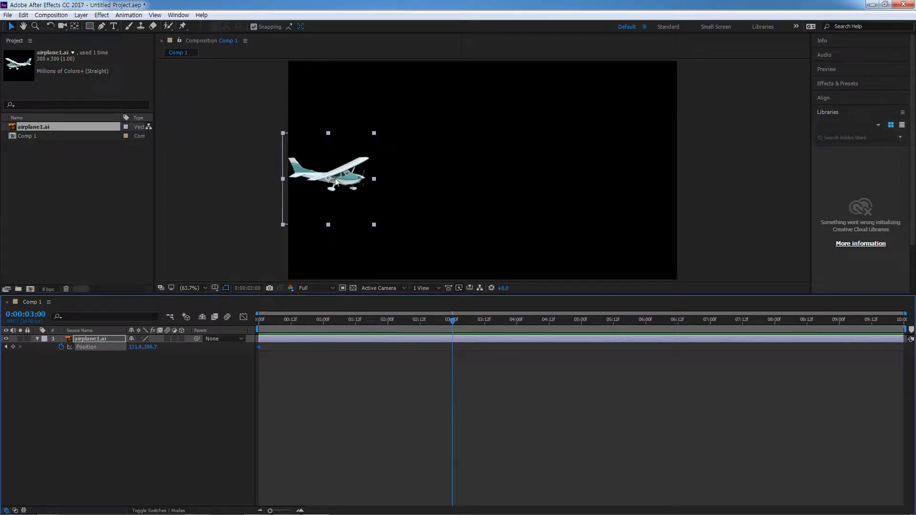
pyautogui.moveTo(356, 176); pyautogui.dragTo(651, 177)
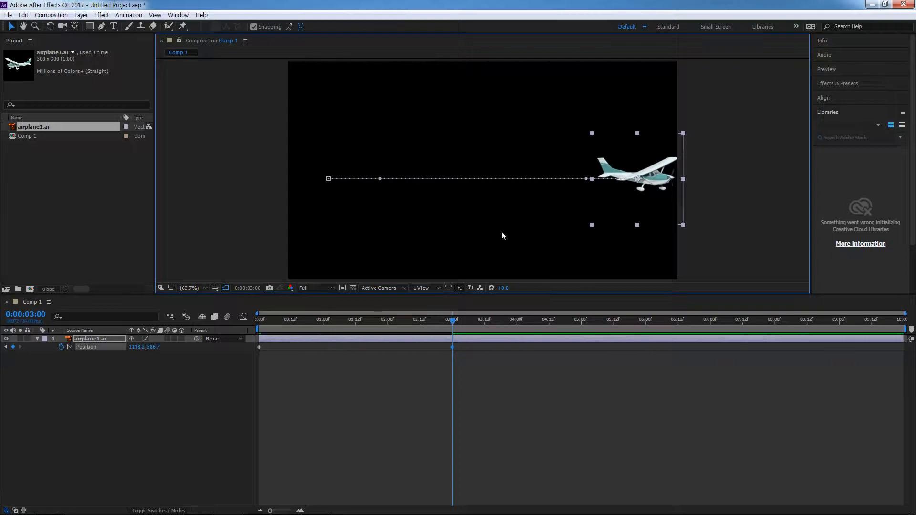
# Play the airplane's flight from the start and scrub through its end
pyautogui.moveTo(452, 320); pyautogui.dragTo(259, 324)
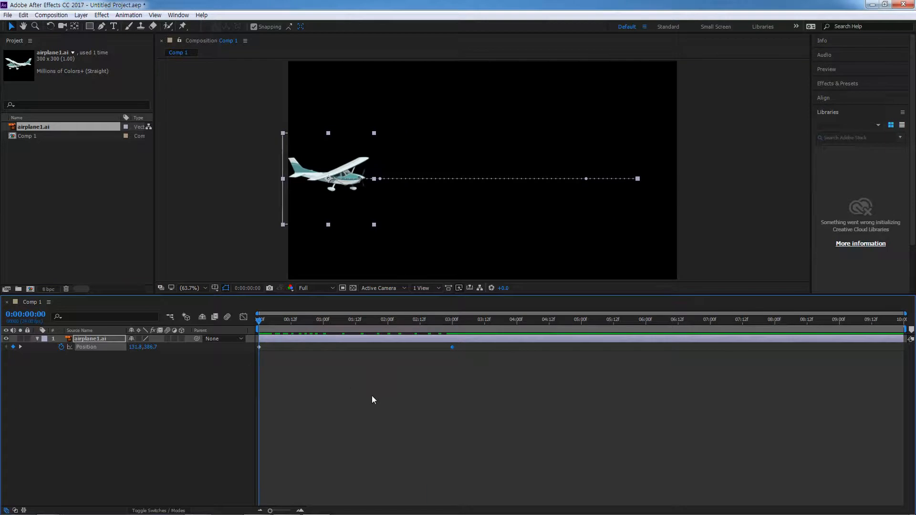
pyautogui.press('space')
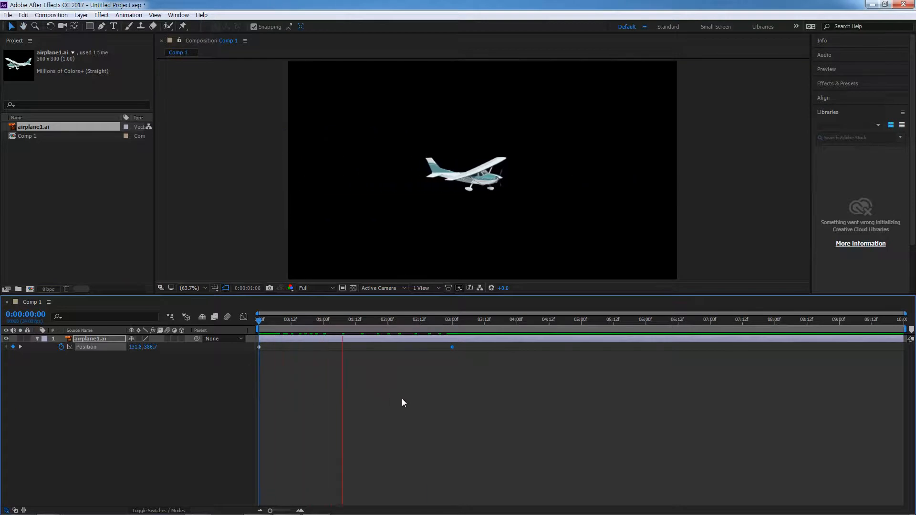
pyautogui.press('space')
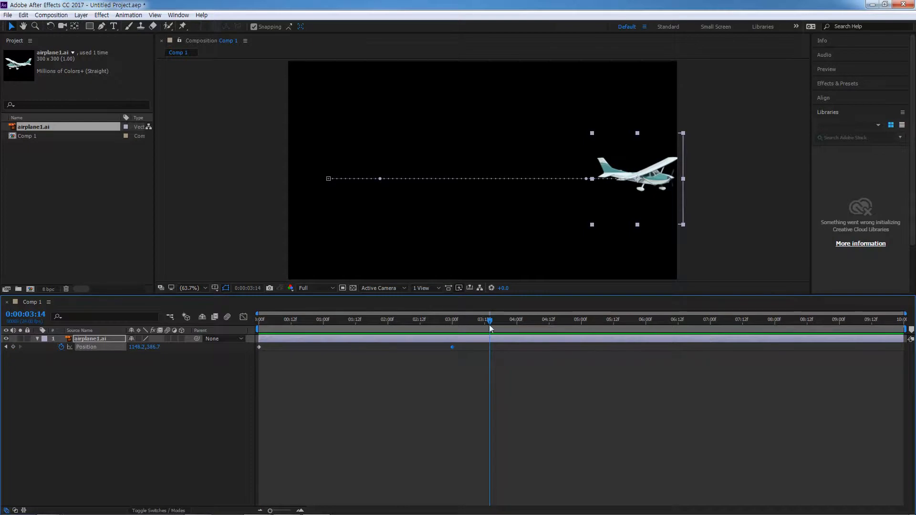
pyautogui.moveTo(489, 326); pyautogui.dragTo(422, 326)
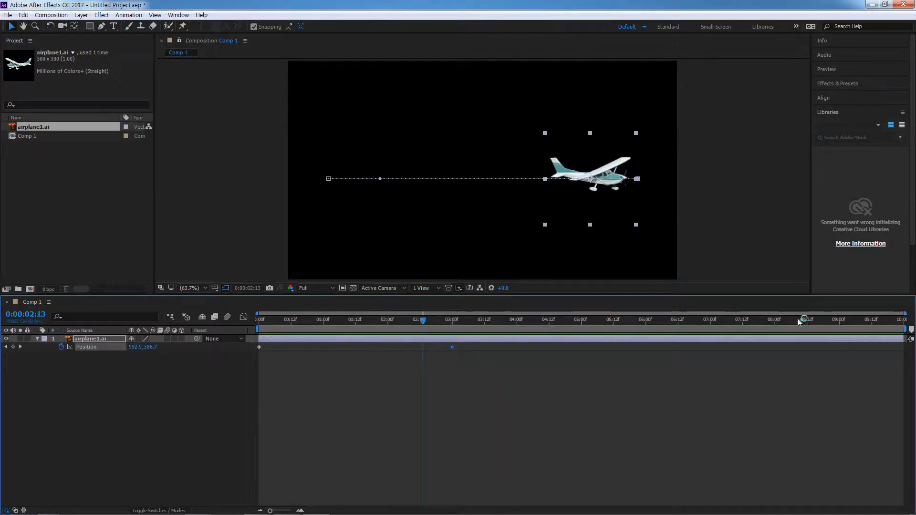
# Shorten the work area so it ends at the second Position keyframe at 3:00
pyautogui.moveTo(905, 329); pyautogui.dragTo(644, 329)
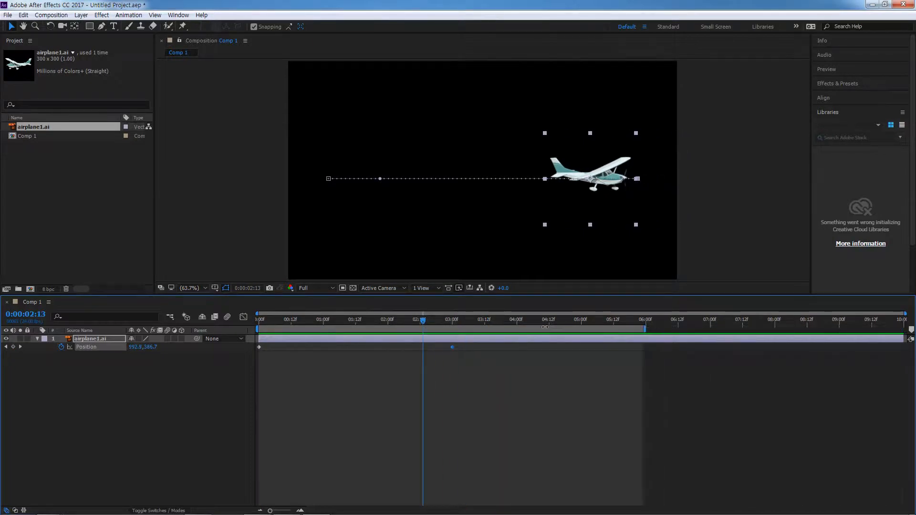
pyautogui.moveTo(424, 319); pyautogui.dragTo(453, 328)
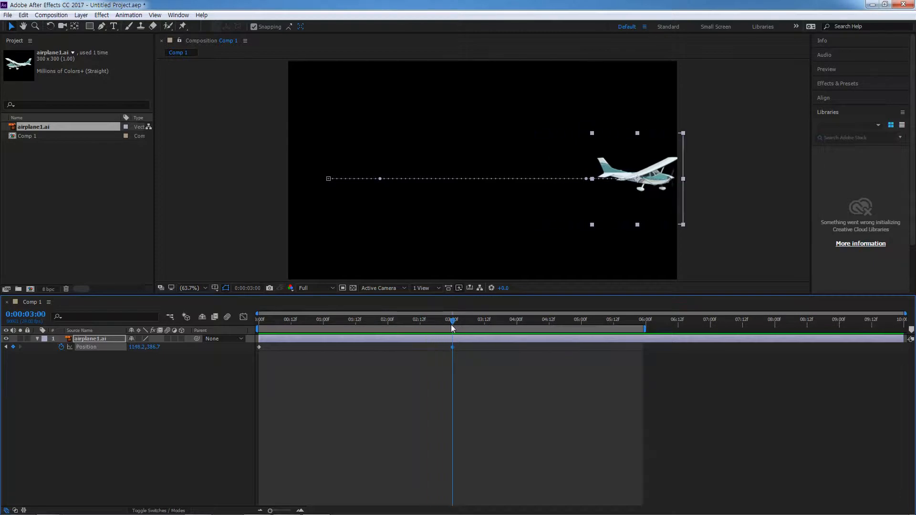
pyautogui.moveTo(645, 329); pyautogui.dragTo(454, 327)
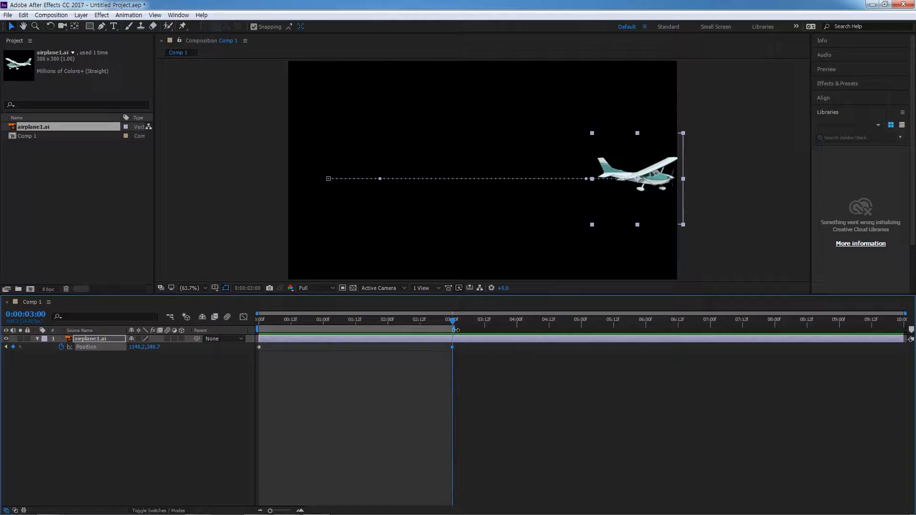
pyautogui.moveTo(453, 329)
pyautogui.mouseDown()
pyautogui.moveTo(468, 329)
pyautogui.moveTo(453, 329)
pyautogui.mouseUp()
# Set the preview range to Work Area, play the animation, and return the playhead to the start
pyautogui.click(821, 70)
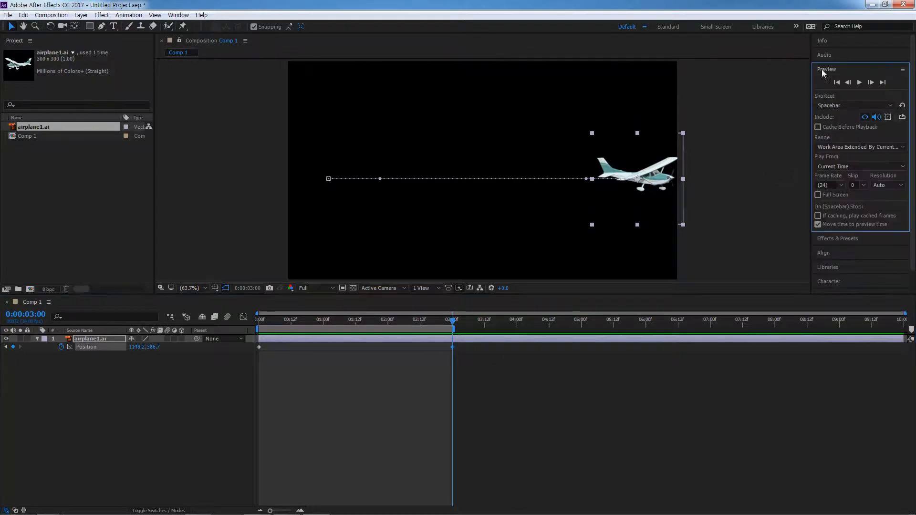
pyautogui.click(865, 147)
pyautogui.click(806, 159)
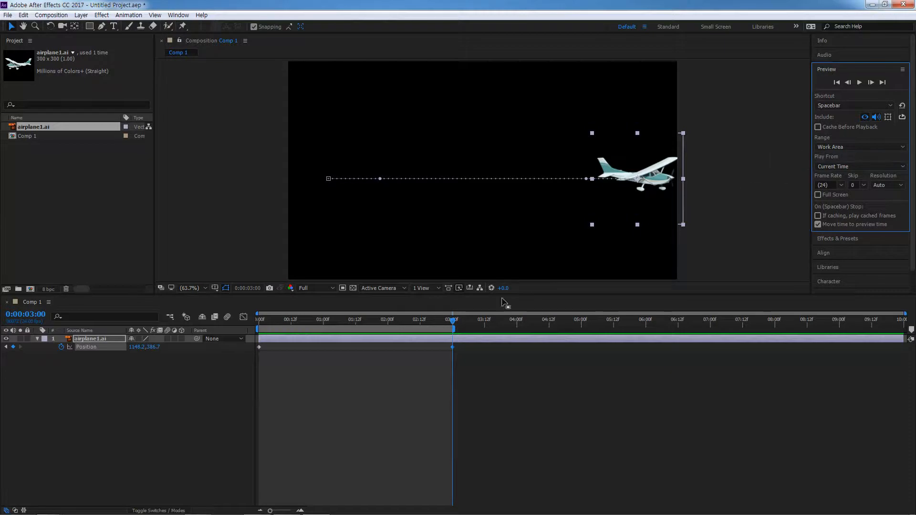
pyautogui.press('space')
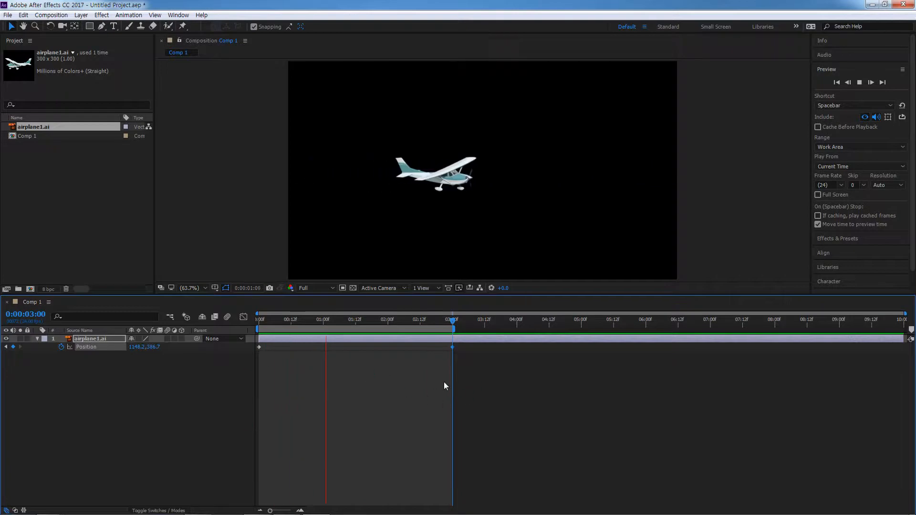
pyautogui.press('space')
pyautogui.press('Home')
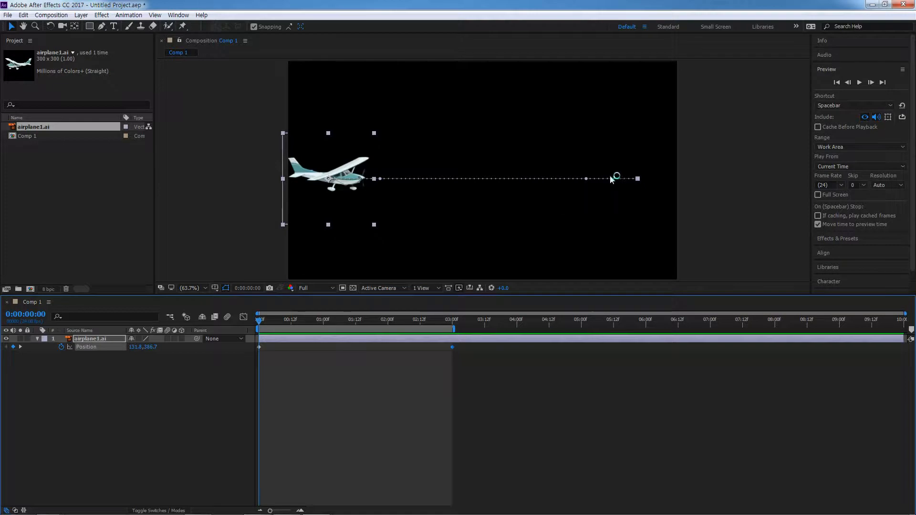
# Examine the spacing of the dots along the airplane's motion path at several magnifications and at different times
pyautogui.press('/')
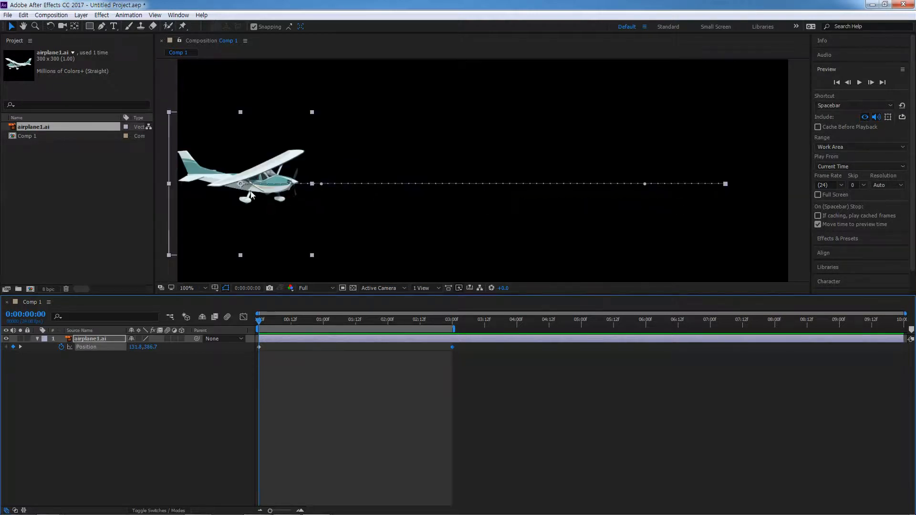
pyautogui.press('.')
pyautogui.press('.')
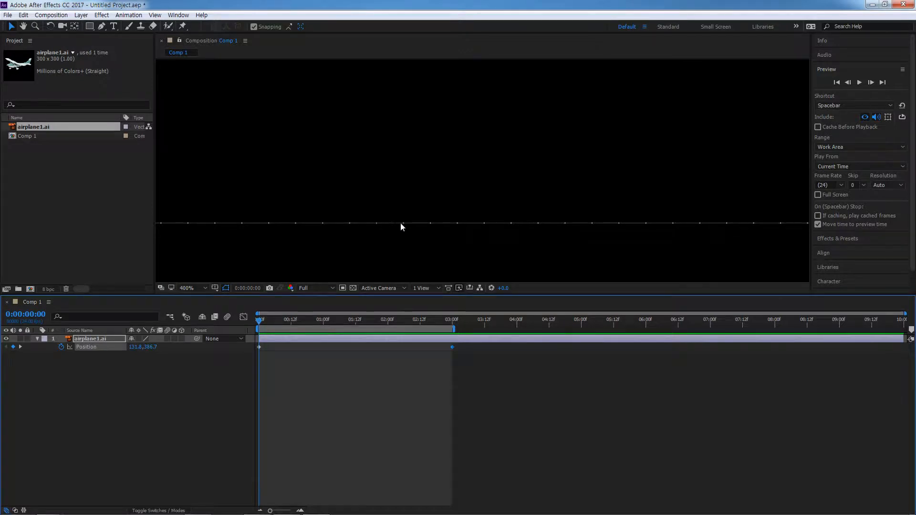
pyautogui.press('/')
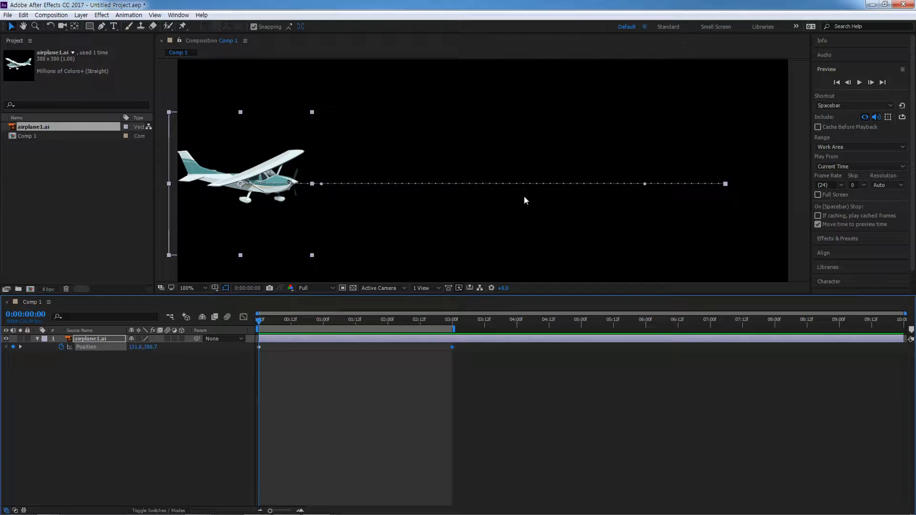
pyautogui.moveTo(259, 320); pyautogui.dragTo(301, 317)
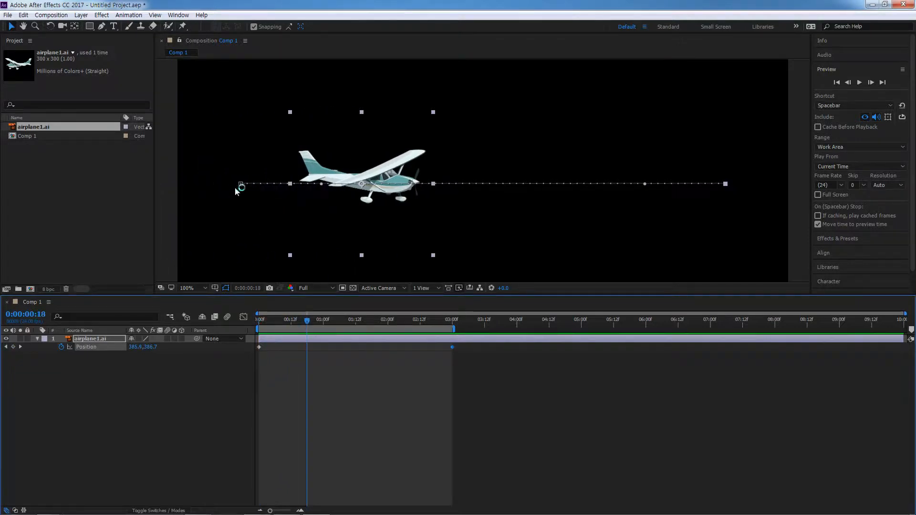
pyautogui.press('.')
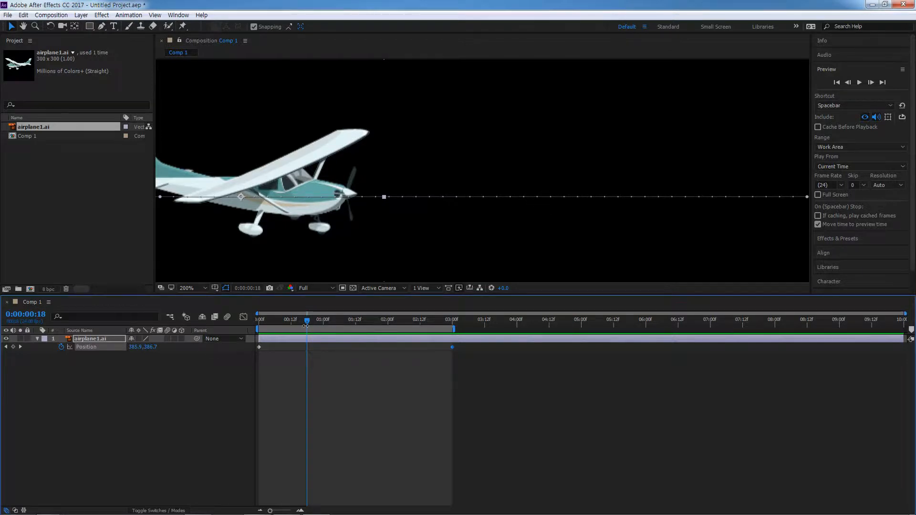
pyautogui.moveTo(308, 322); pyautogui.dragTo(254, 341)
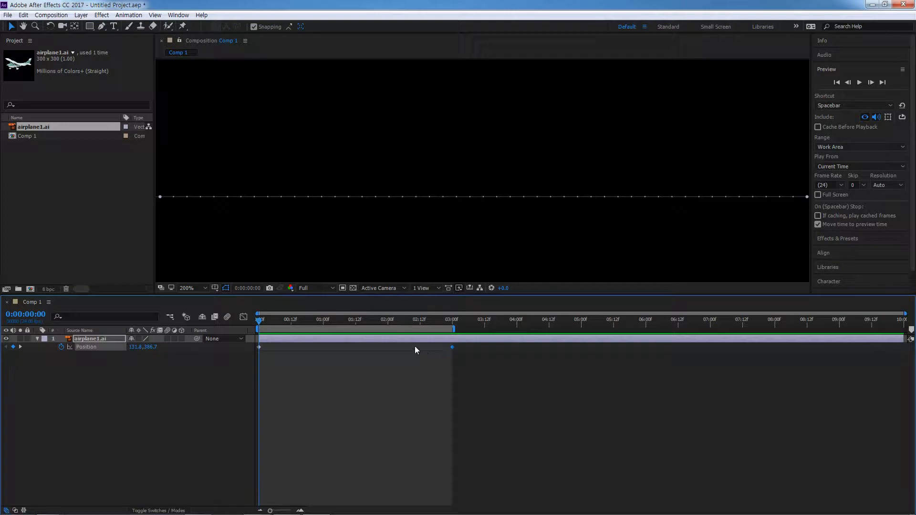
pyautogui.click(205, 288)
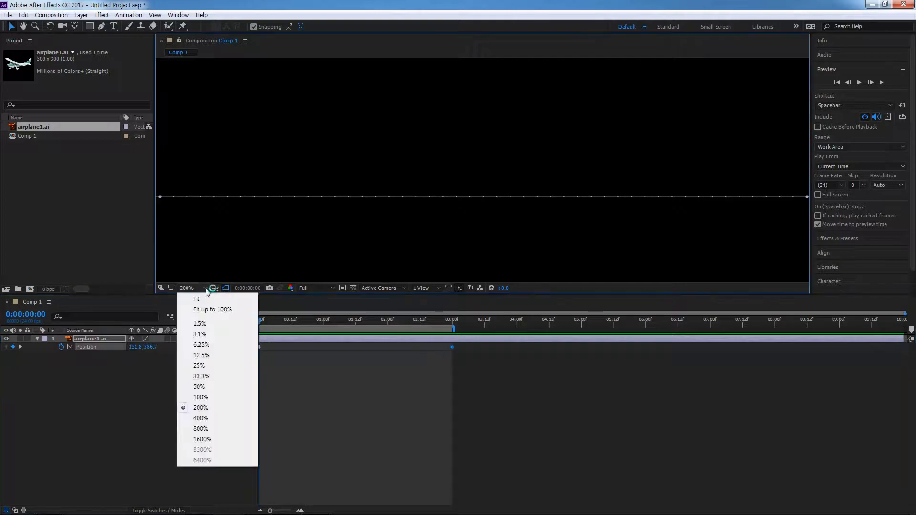
pyautogui.click(202, 308)
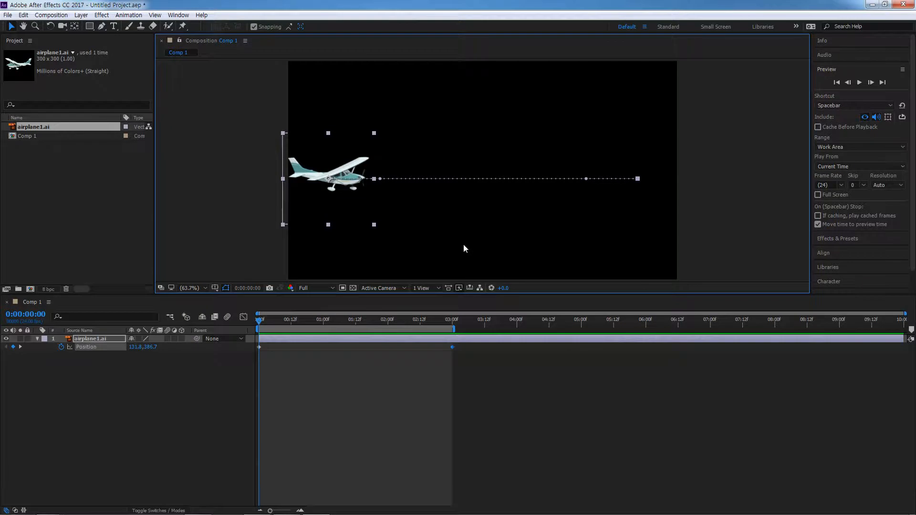
pyautogui.scroll(1, 463, 244)
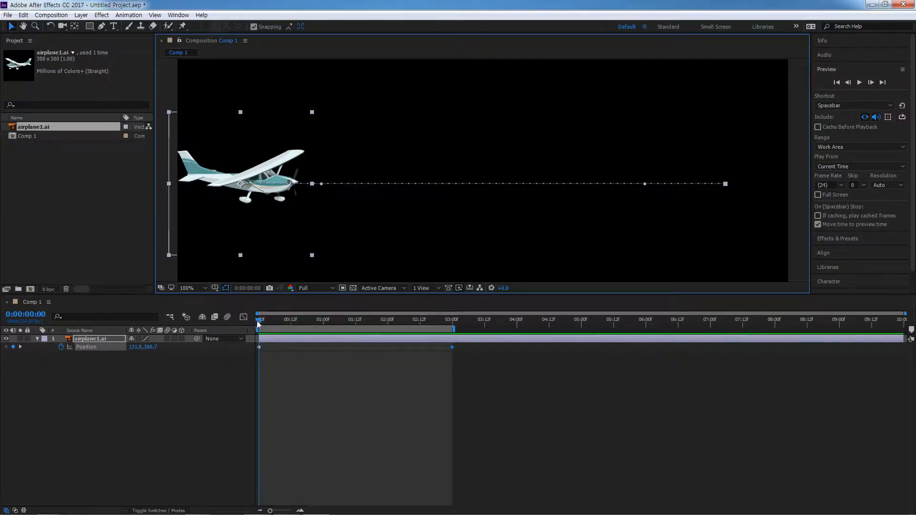
pyautogui.moveTo(257, 324)
pyautogui.mouseDown()
pyautogui.moveTo(273, 324)
pyautogui.moveTo(253, 325)
pyautogui.mouseUp()
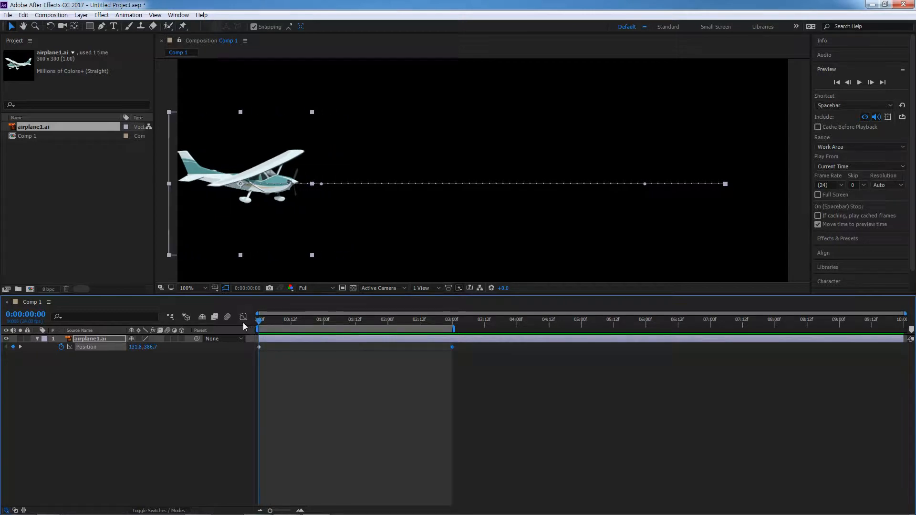
# Open the Graph Editor for the airplane's Position and inspect the speed curve between the two keyframes
pyautogui.click(243, 317)
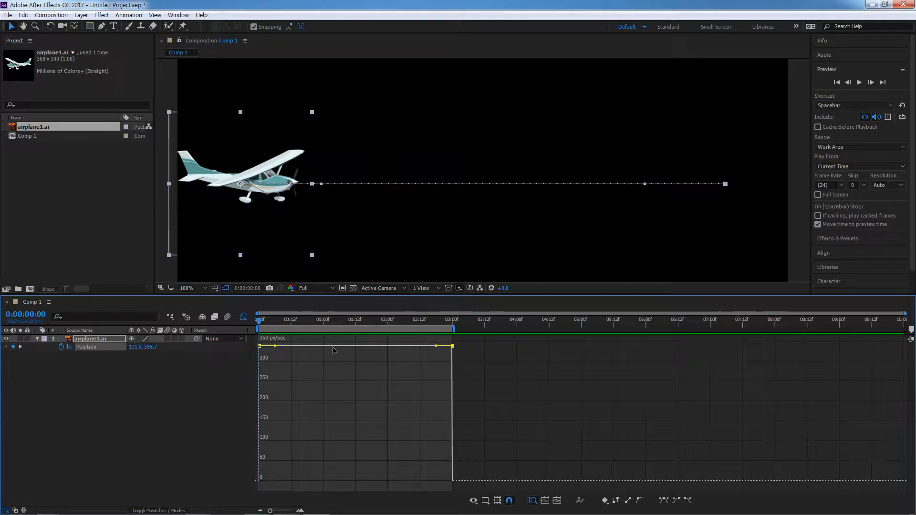
pyautogui.moveTo(333, 349)
pyautogui.moveTo(261, 350)
pyautogui.moveTo(299, 349)
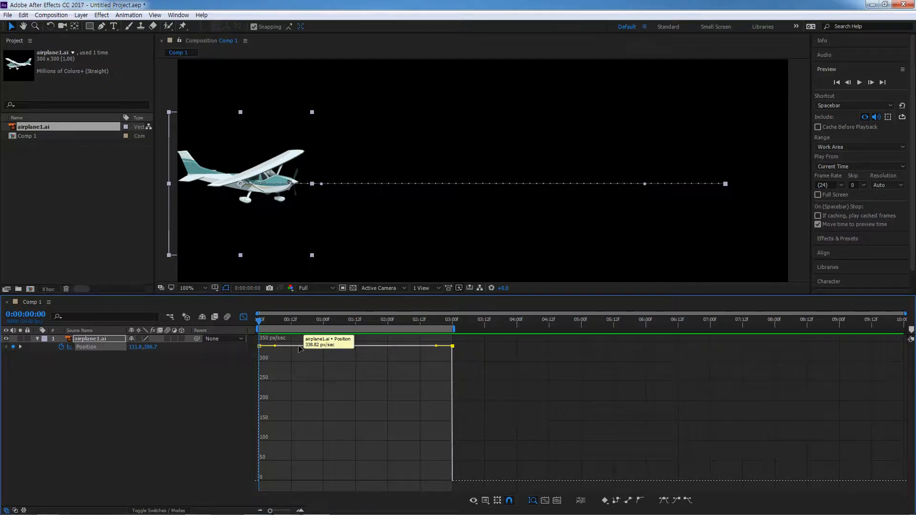
pyautogui.moveTo(261, 328)
pyautogui.mouseDown()
pyautogui.moveTo(288, 330)
pyautogui.moveTo(254, 322)
pyautogui.moveTo(396, 339)
pyautogui.moveTo(258, 328)
pyautogui.mouseUp()
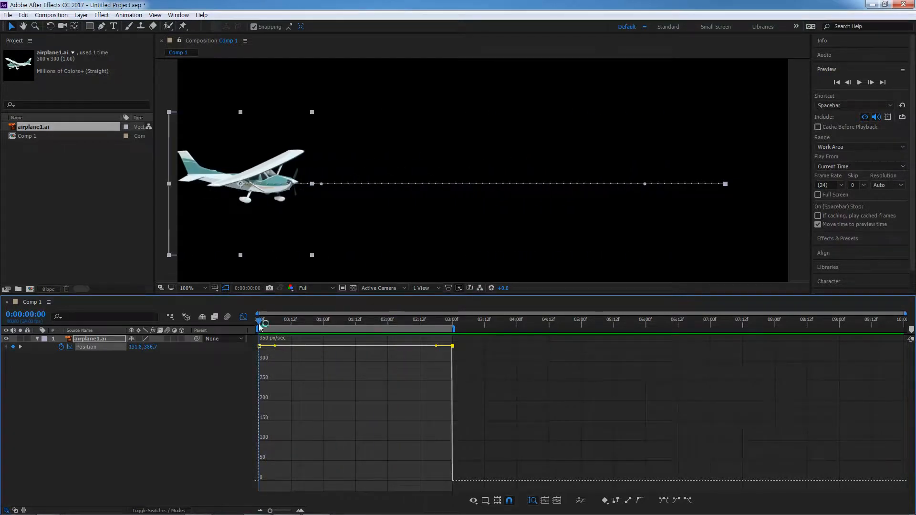
# Move through the first part of the airplane's flight, compare its movement with the speed graph, and return the playhead to the start
pyautogui.press('pagedown')
pyautogui.press('pagedown')
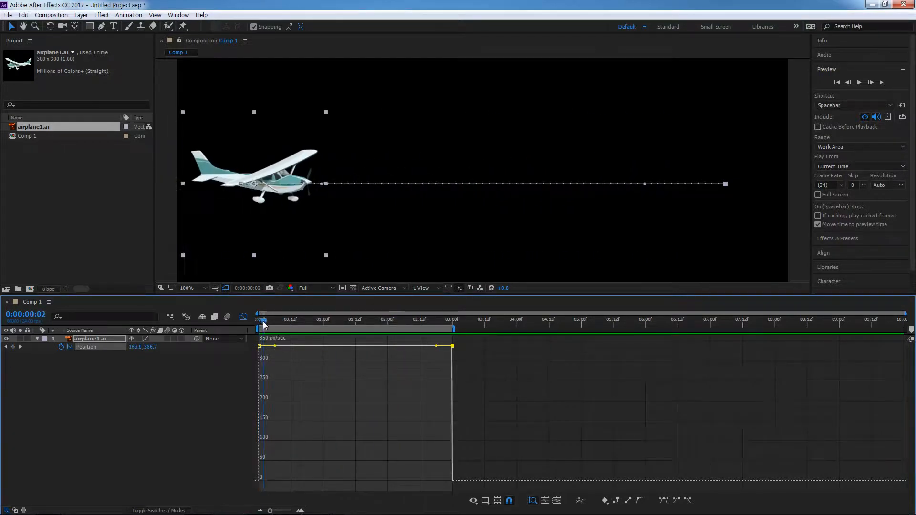
pyautogui.moveTo(263, 320); pyautogui.dragTo(306, 332)
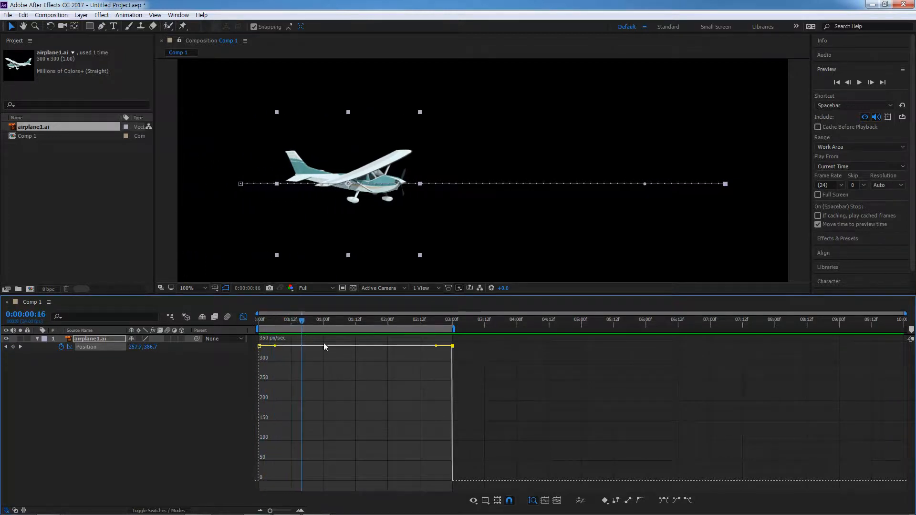
pyautogui.moveTo(381, 349)
pyautogui.moveTo(303, 321); pyautogui.dragTo(246, 319)
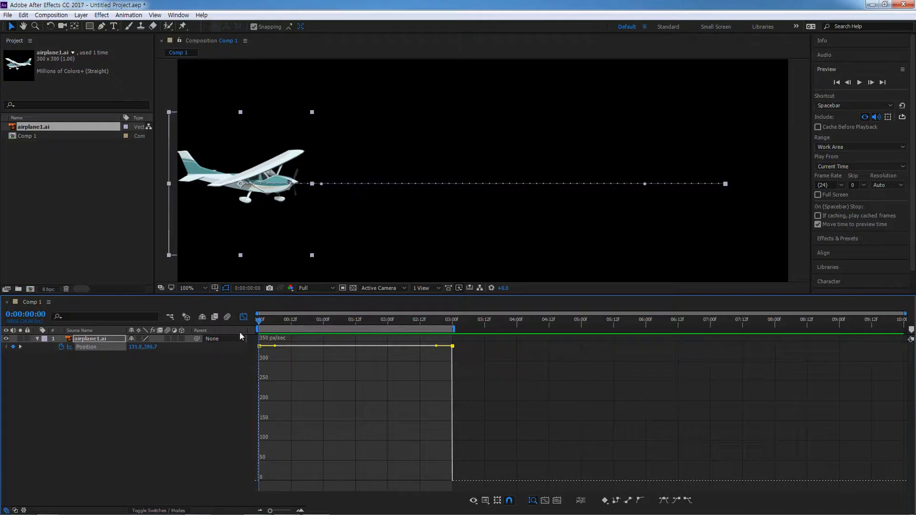
# Collapse the airplane layer, close the Graph Editor, and duplicate the airplane1.ai layer three times
pyautogui.click(38, 339)
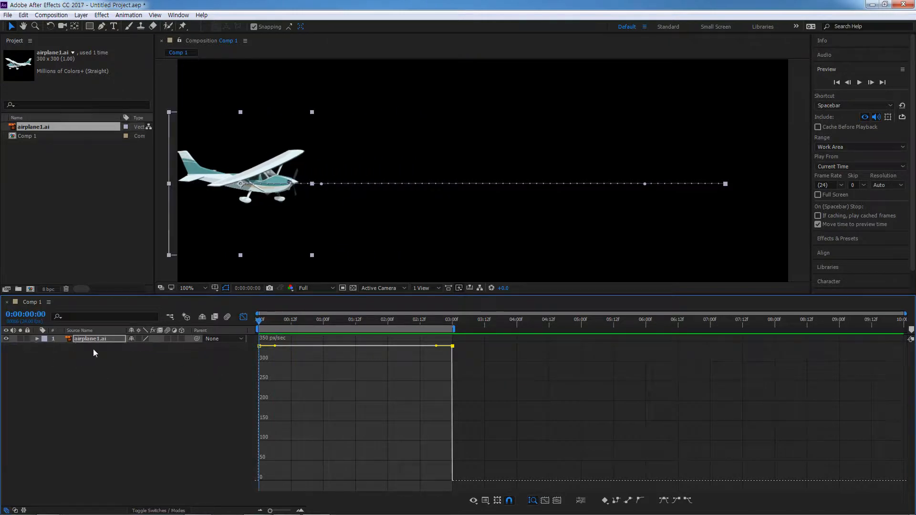
pyautogui.click(244, 317)
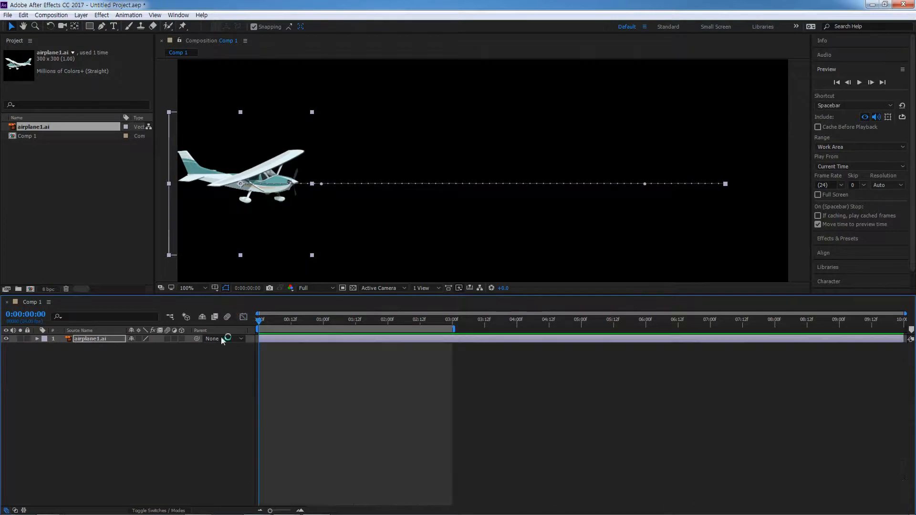
pyautogui.rightClick(96, 338)
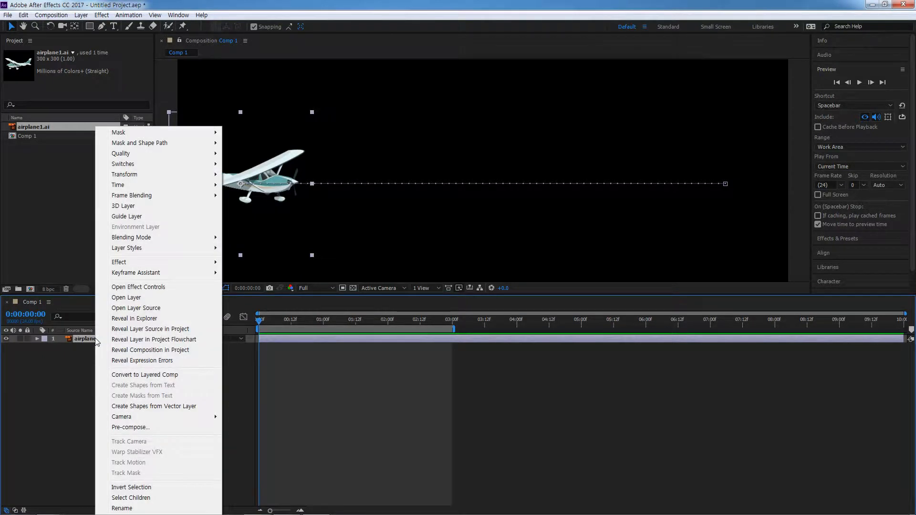
pyautogui.click(23, 15)
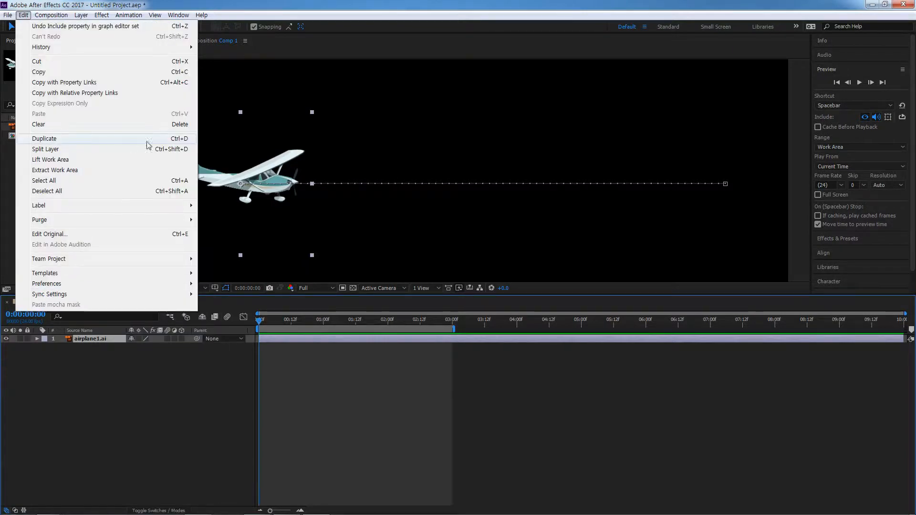
pyautogui.click(110, 139)
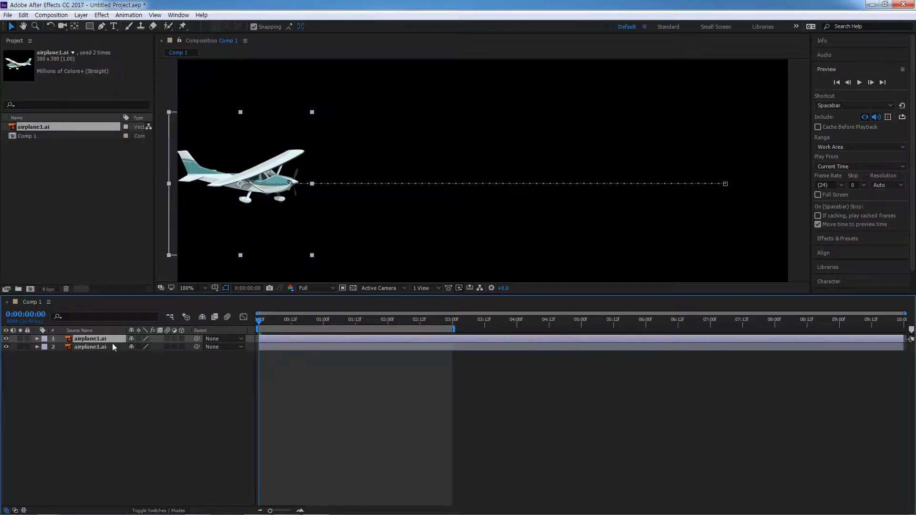
pyautogui.hotkey('ctrl', 'd')
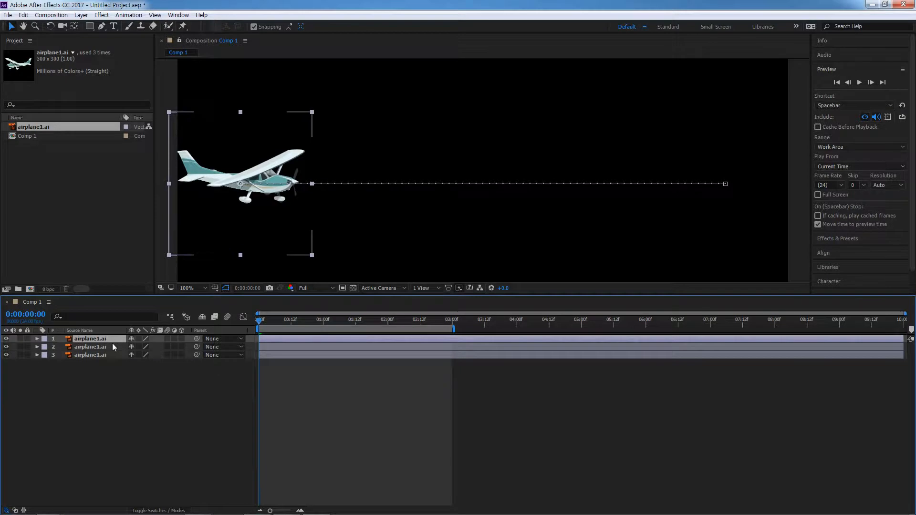
pyautogui.hotkey('ctrl', 'd')
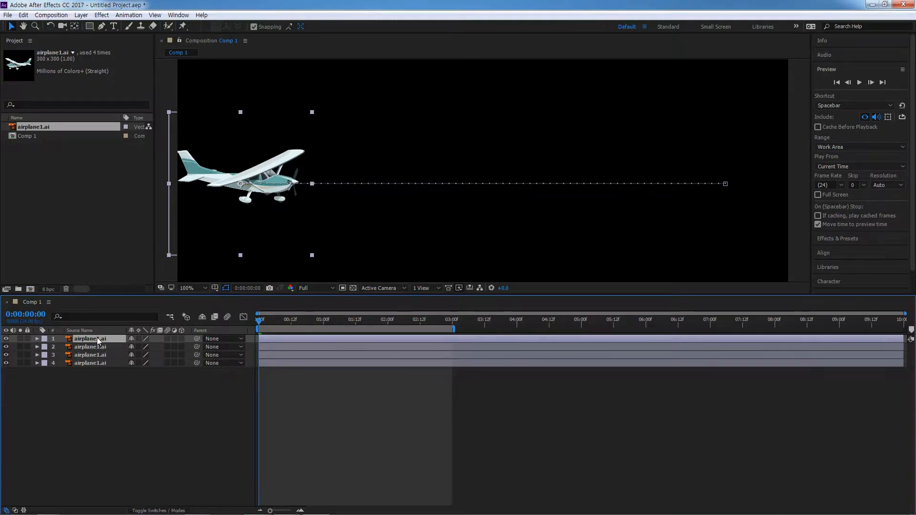
# Rename the topmost airplane layer as 등속도
pyautogui.press('Return')
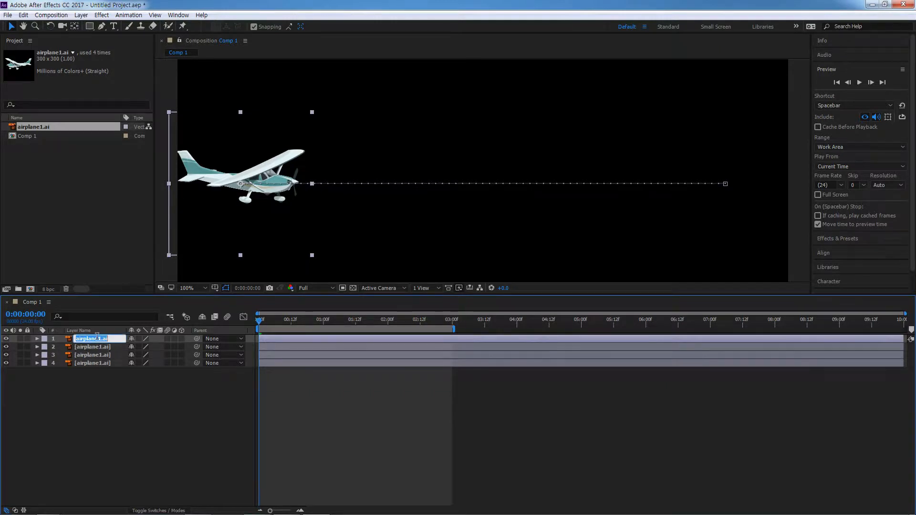
pyautogui.write('emd')
pyautogui.press('BackSpace')
pyautogui.press('BackSpace')
pyautogui.write('등속도')
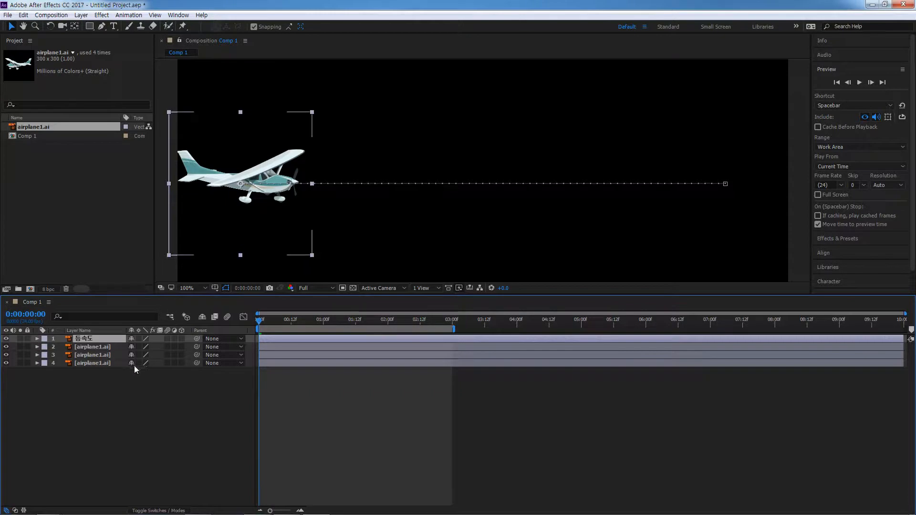
# Solo the second airplane layer and rename it as 가속도
pyautogui.click(21, 346)
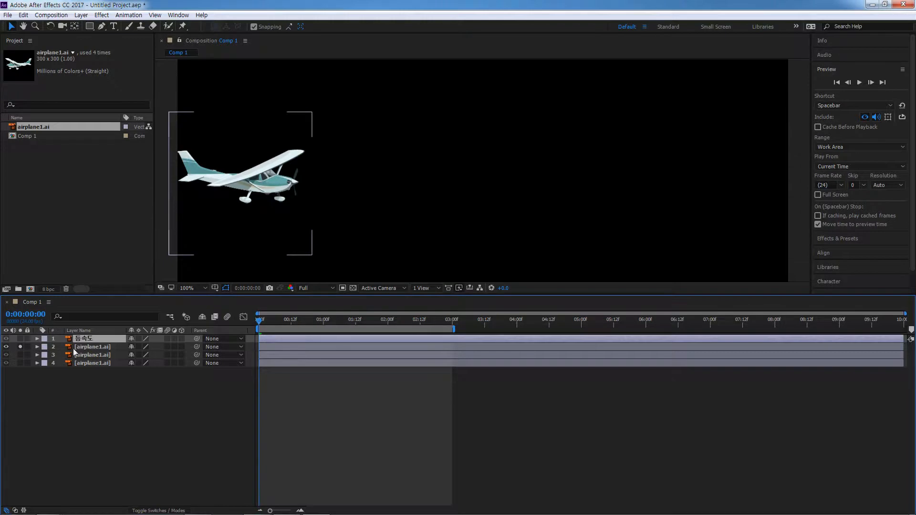
pyautogui.click(88, 348)
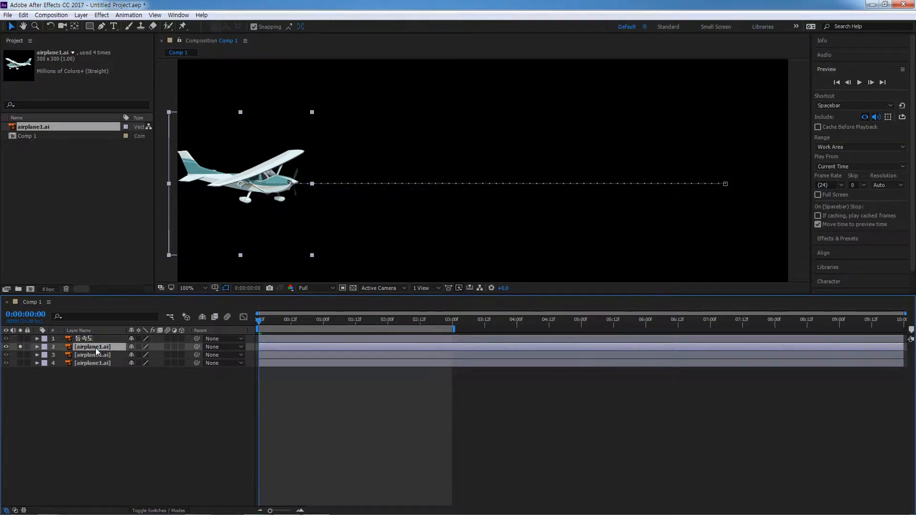
pyautogui.press('Return')
pyautogui.write('가속도')
pyautogui.press('Return')
# Reveal the Position keyframes of the 가속도 layer and apply Easy Ease Out to the first one
pyautogui.press('p')
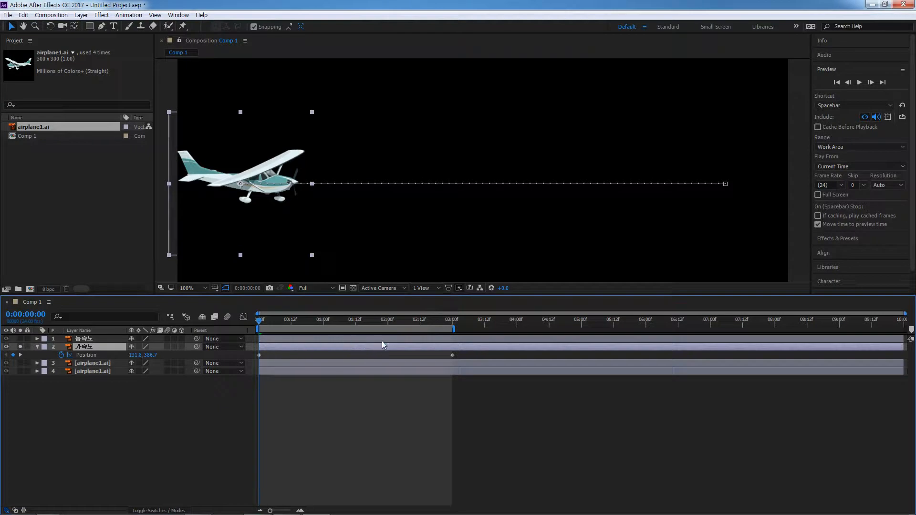
pyautogui.click(259, 356)
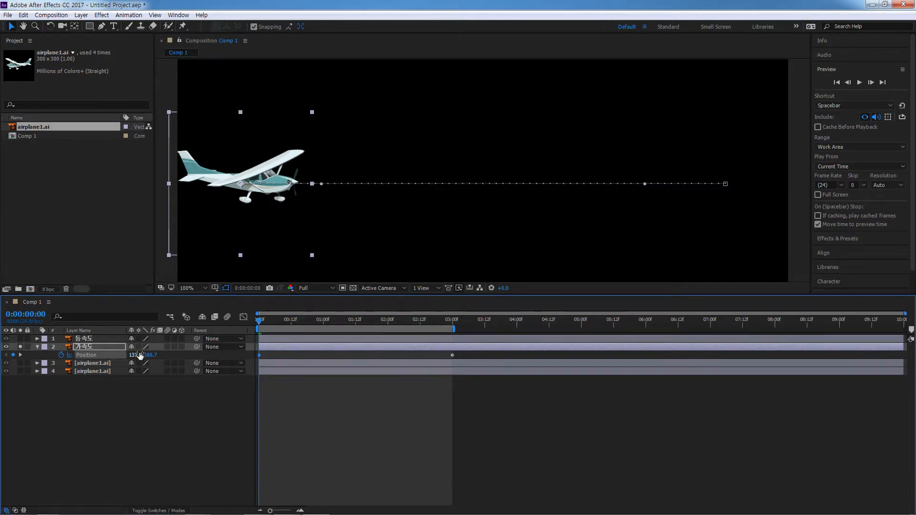
pyautogui.rightClick(259, 356)
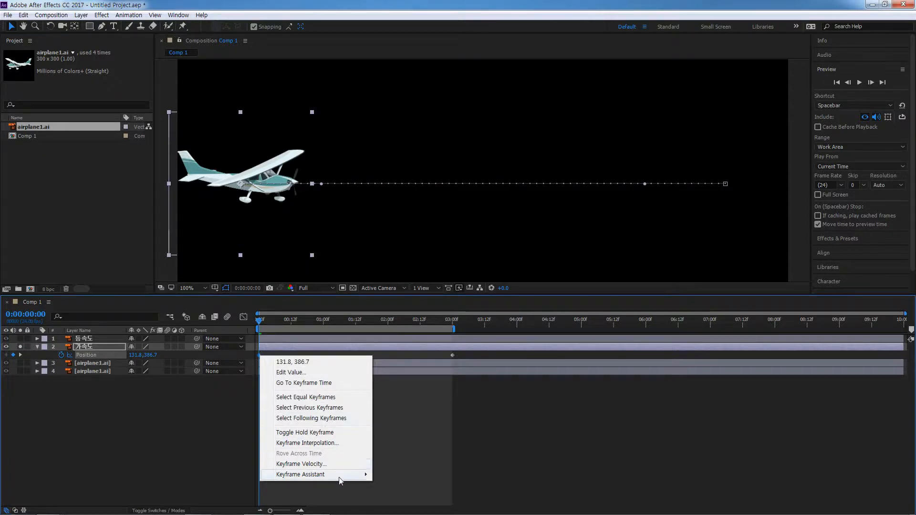
pyautogui.moveTo(342, 479)
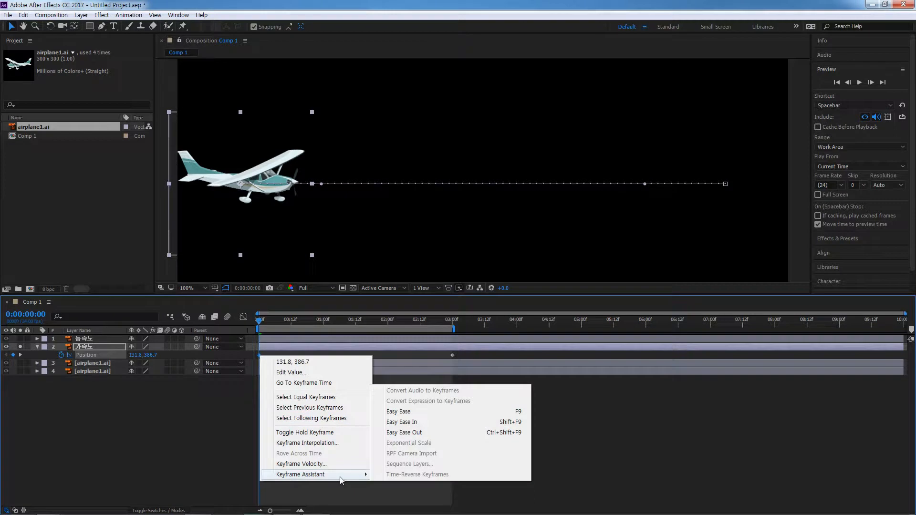
pyautogui.click(419, 434)
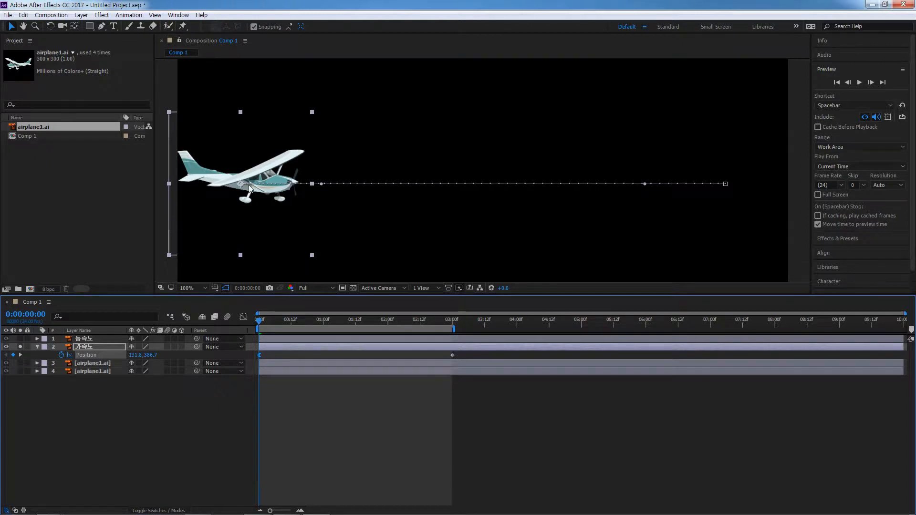
# Examine the dot spacing on the 가속도 airplane's motion path, scrub and play its animation, and return the playhead to the start
pyautogui.press('.')
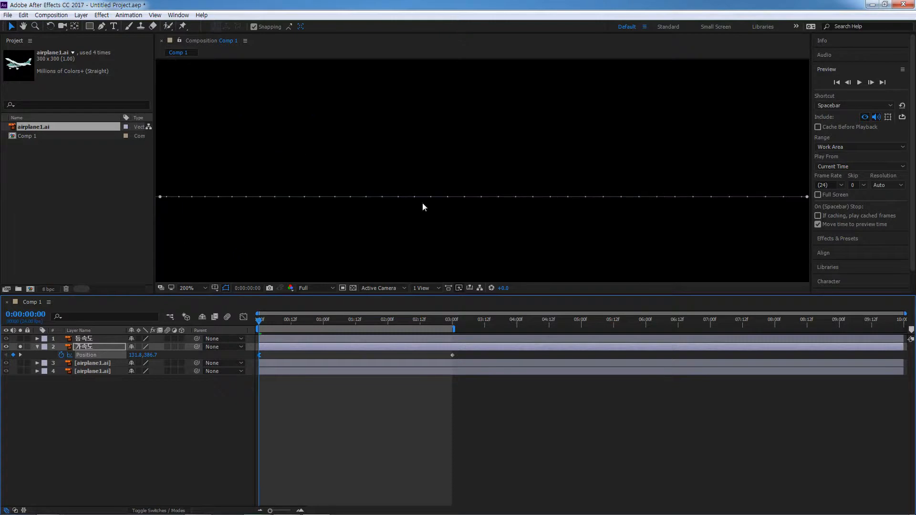
pyautogui.press(',')
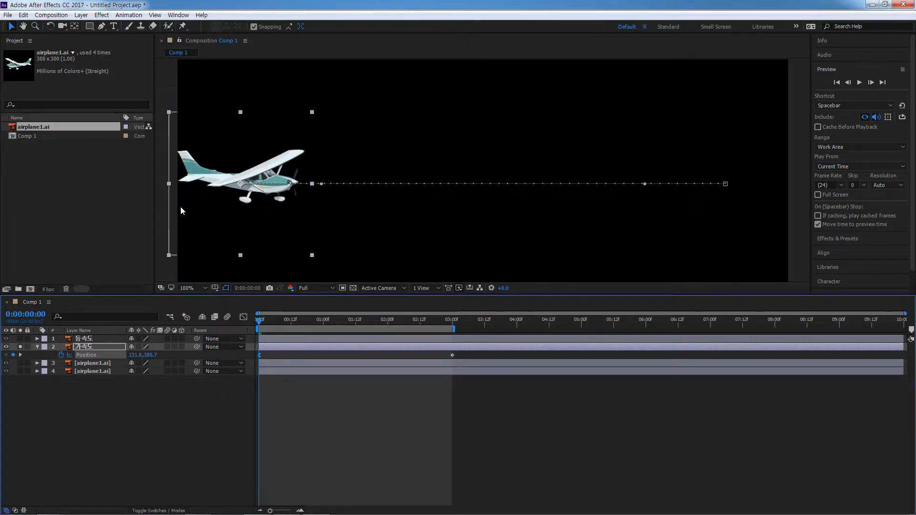
pyautogui.moveTo(260, 318); pyautogui.dragTo(353, 327)
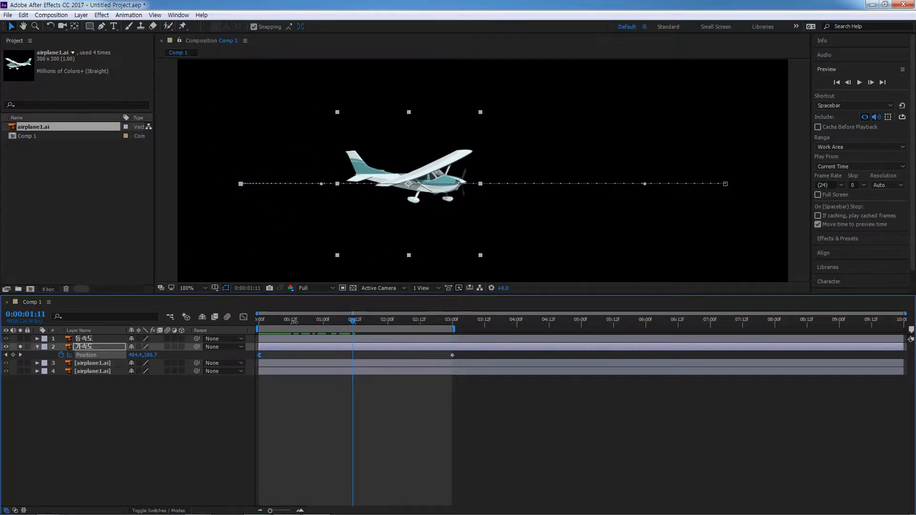
pyautogui.moveTo(354, 320); pyautogui.dragTo(258, 323)
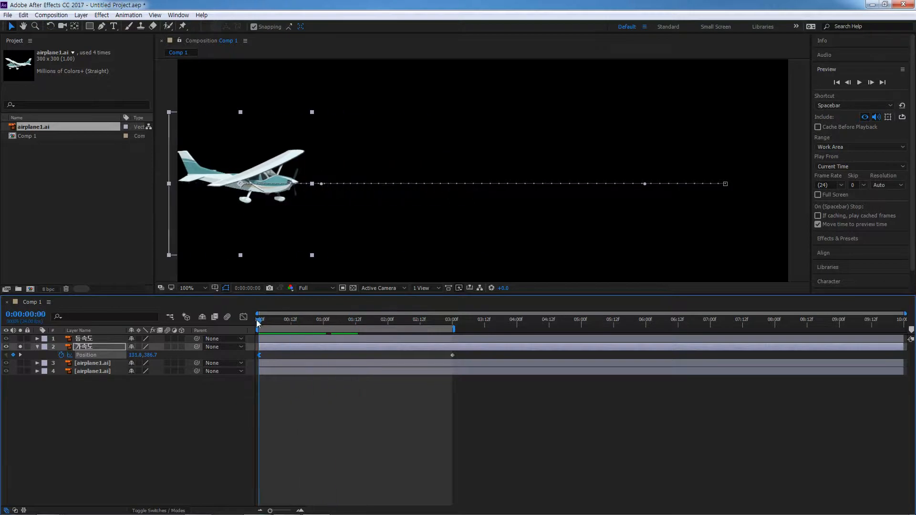
pyautogui.press('space')
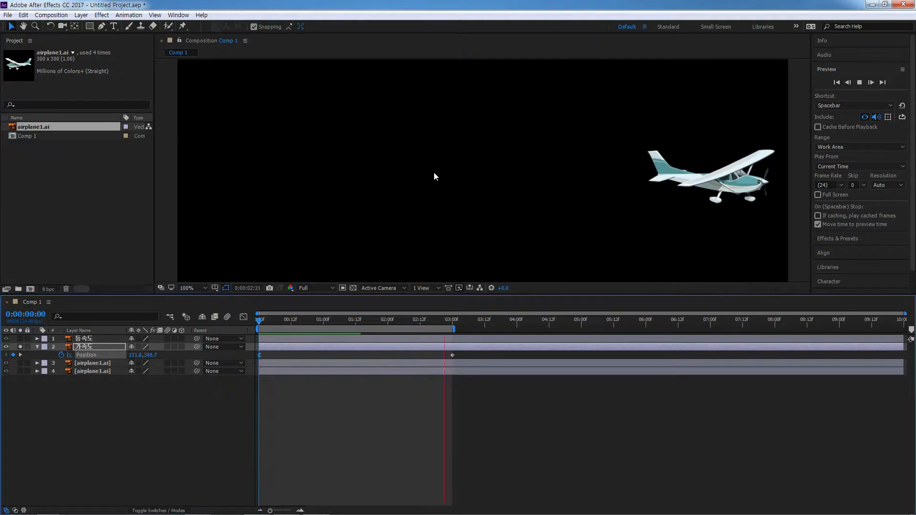
pyautogui.press('space')
pyautogui.press('Home')
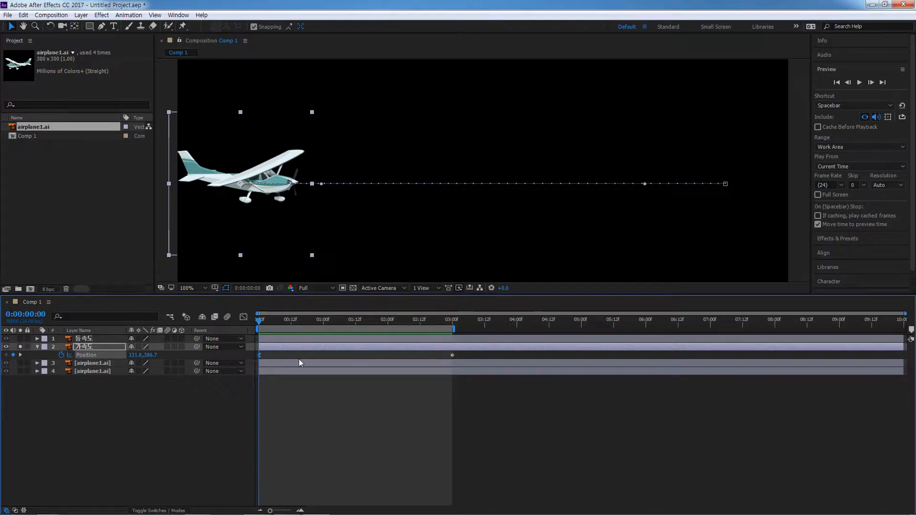
pyautogui.rightClick(261, 358)
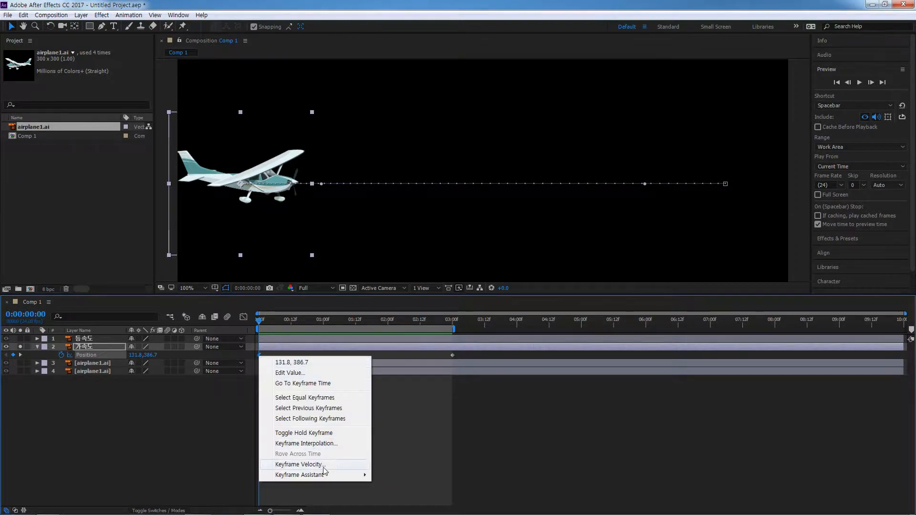
pyautogui.moveTo(326, 475)
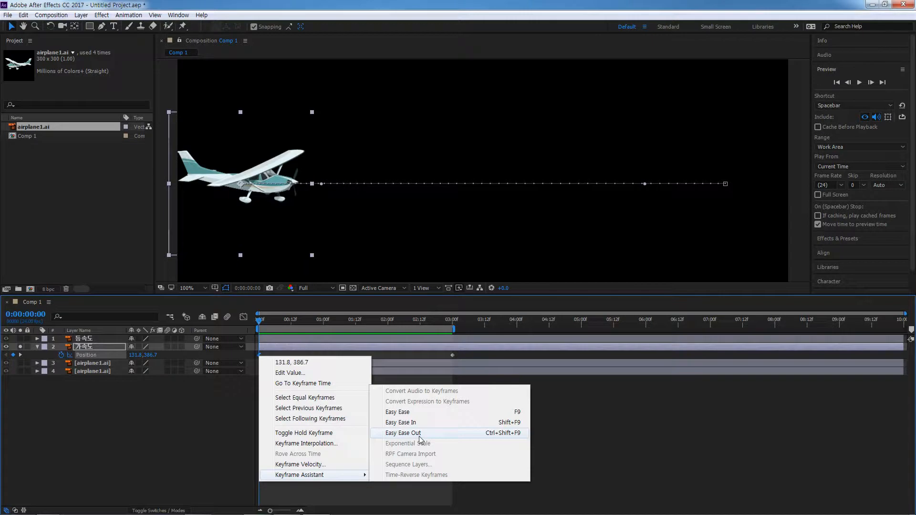
pyautogui.click(373, 305)
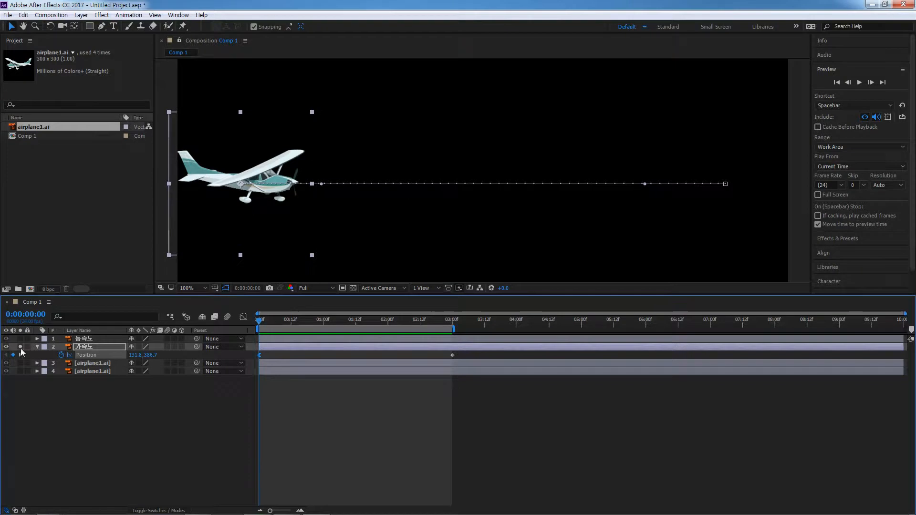
# Collapse the 가속도 layer and solo the third airplane layer in its place
pyautogui.click(37, 347)
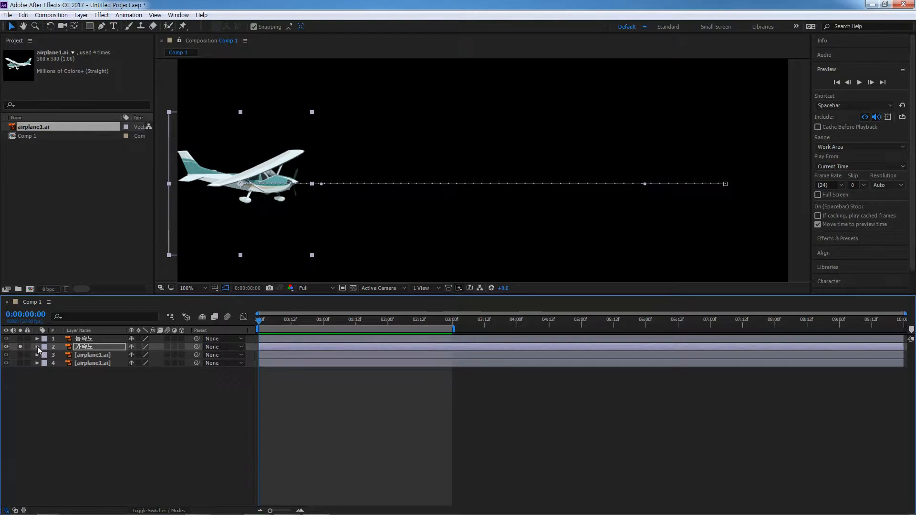
pyautogui.click(20, 355)
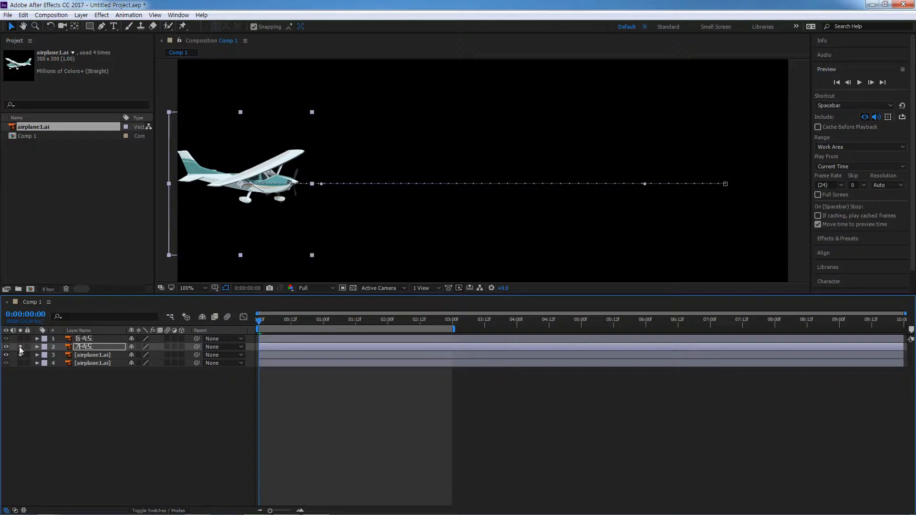
pyautogui.click(20, 346)
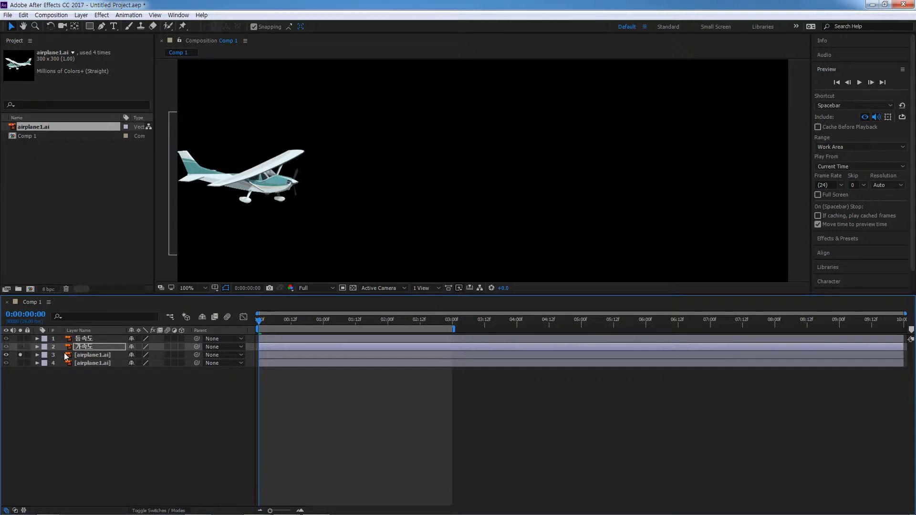
# Rename the third airplane layer as 감속도 and reveal its Position keyframes
pyautogui.click(90, 356)
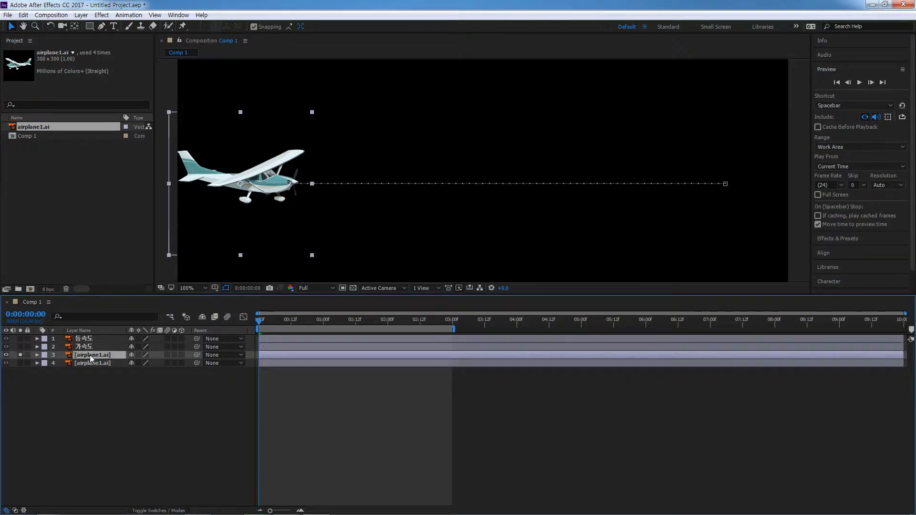
pyautogui.press('Return')
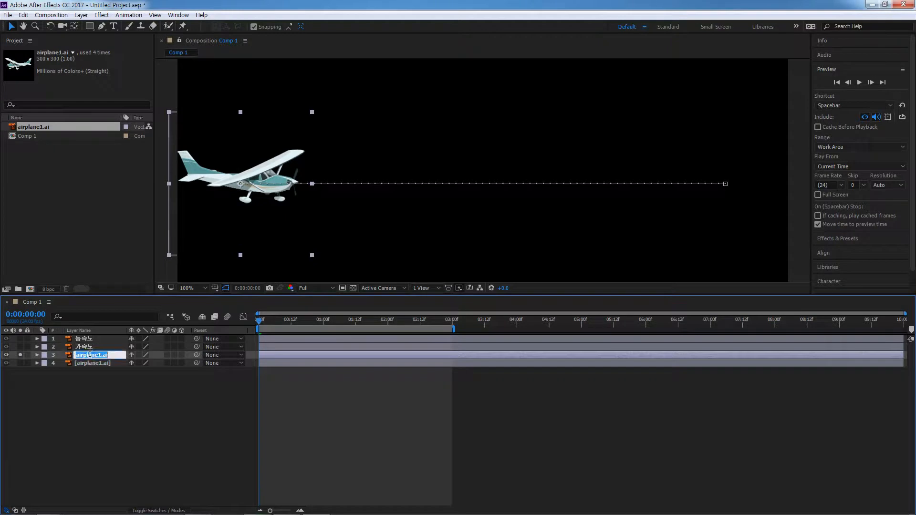
pyautogui.write('rka')
pyautogui.press('BackSpace')
pyautogui.press('BackSpace')
pyautogui.write('감속도')
pyautogui.press('Return')
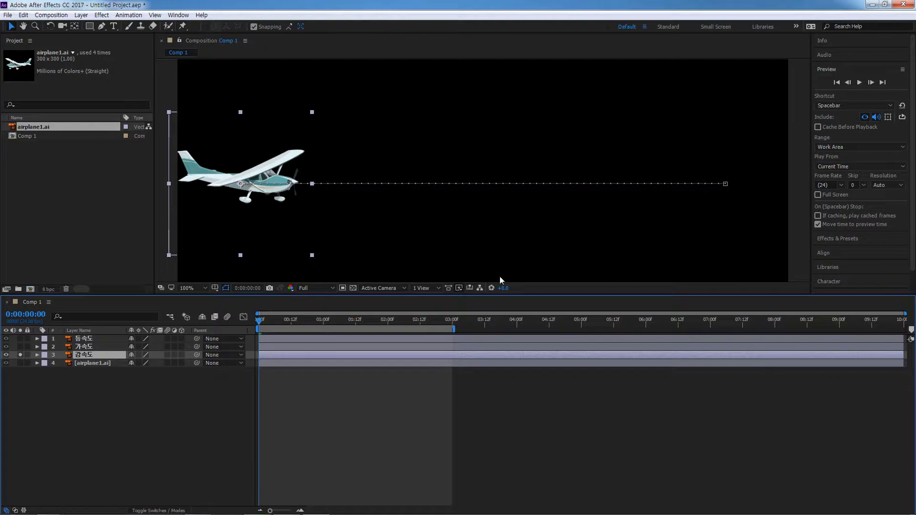
pyautogui.press('u')
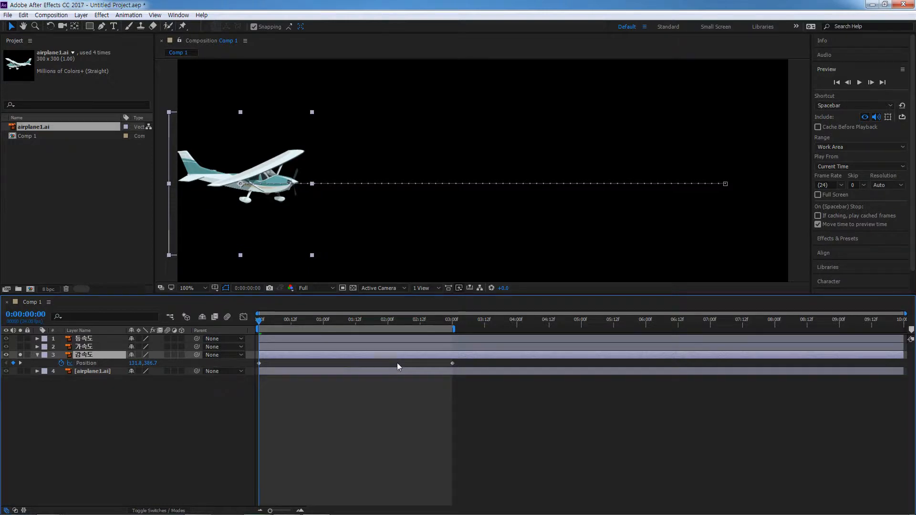
# Apply Easy Ease In to the last Position keyframe of the 감속도 layer
pyautogui.click(453, 364)
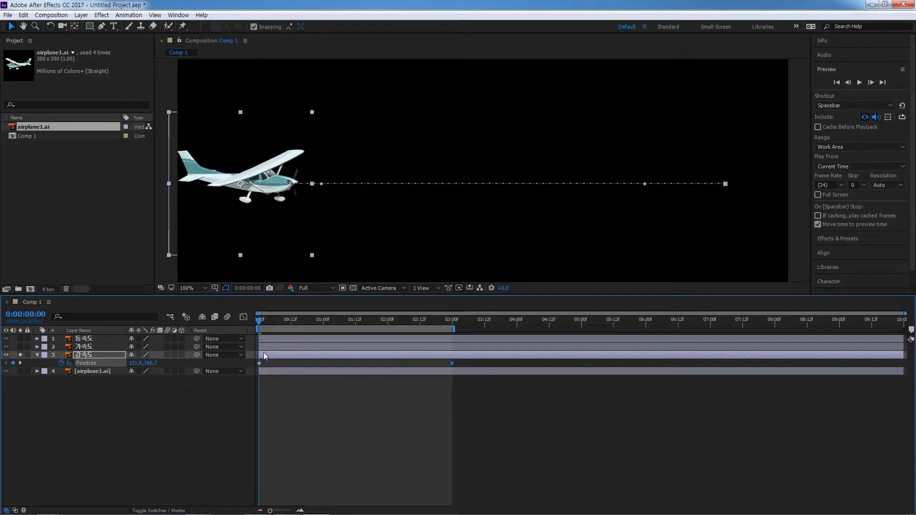
pyautogui.rightClick(452, 364)
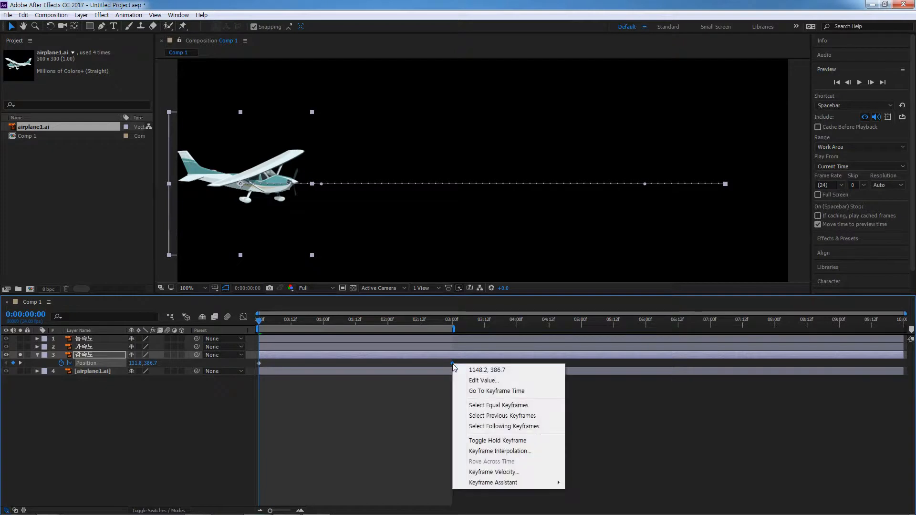
pyautogui.moveTo(491, 483)
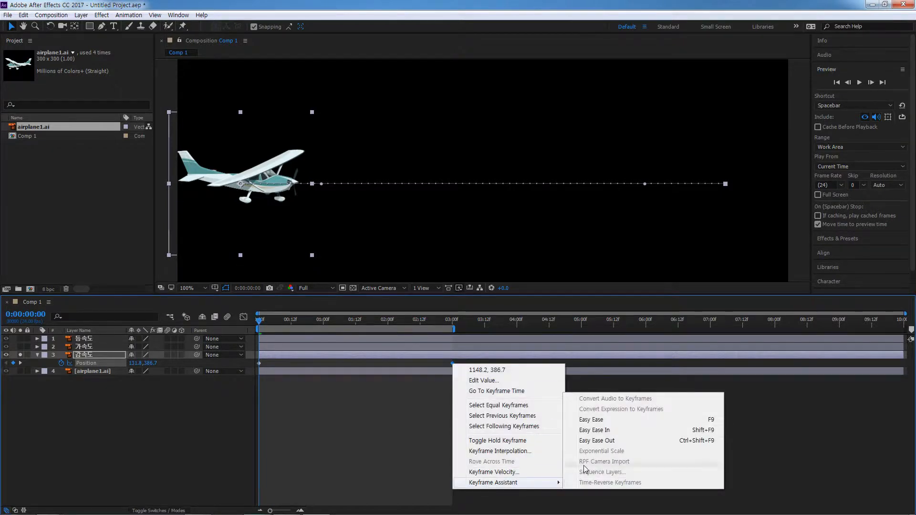
pyautogui.click(601, 431)
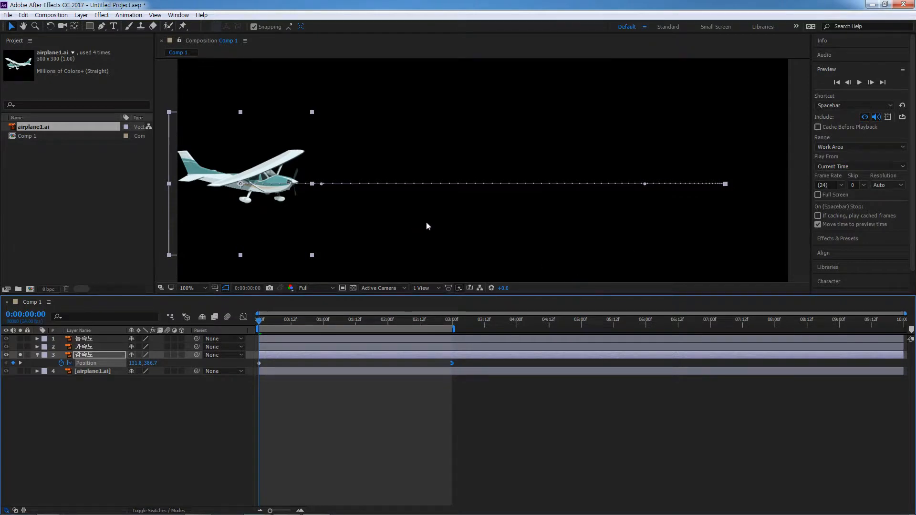
# Play the decelerating 감속도 airplane animation and return the playhead to the start
pyautogui.press('space')
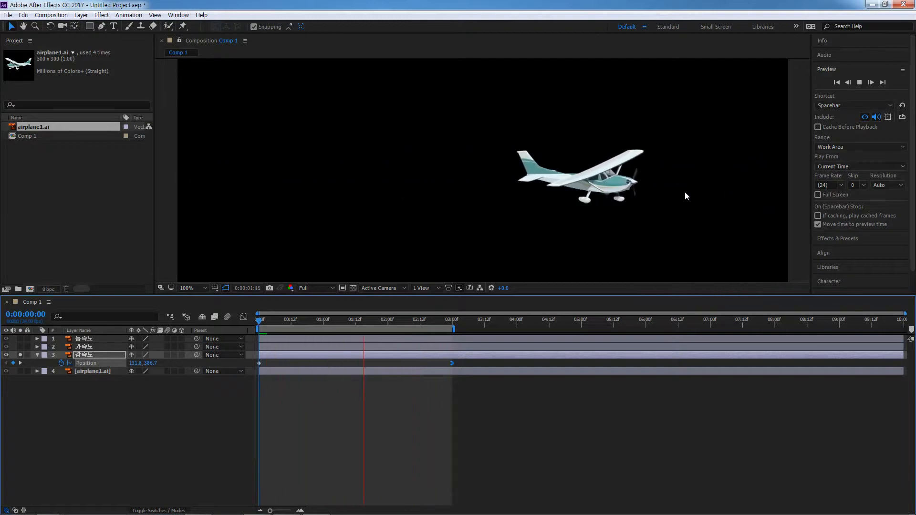
pyautogui.press('space')
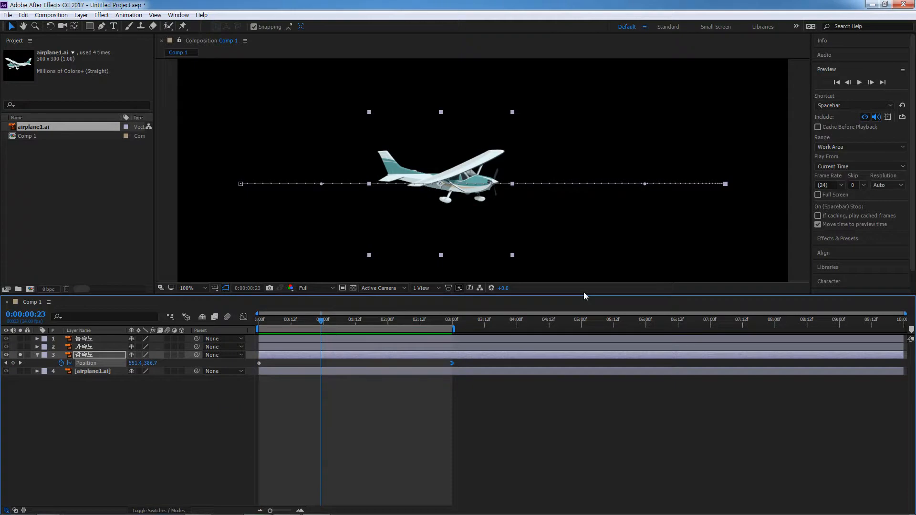
pyautogui.press('Home')
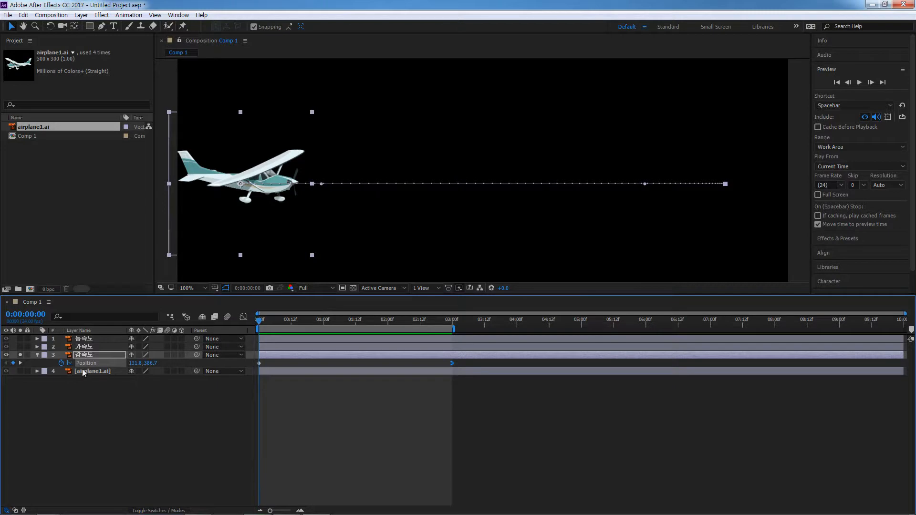
# Collapse the 감속도 layer and solo the fourth airplane layer in its place
pyautogui.click(38, 355)
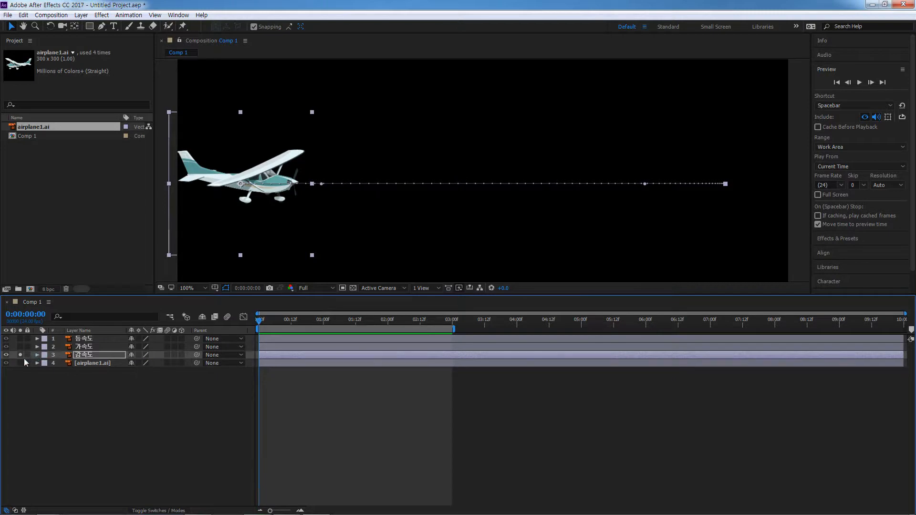
pyautogui.click(20, 354)
pyautogui.click(21, 363)
# Rename the fourth airplane layer as 가속감속 and reveal its Position keyframes
pyautogui.click(82, 364)
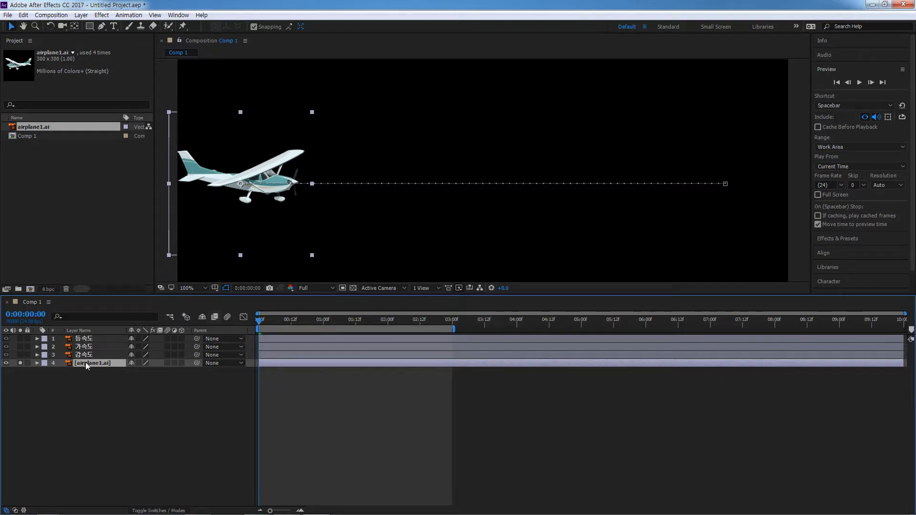
pyautogui.press('Return')
pyautogui.write('rkthr')
pyautogui.write('가속감ㅅㅗㄱ')
pyautogui.press('Return')
pyautogui.press('Return')
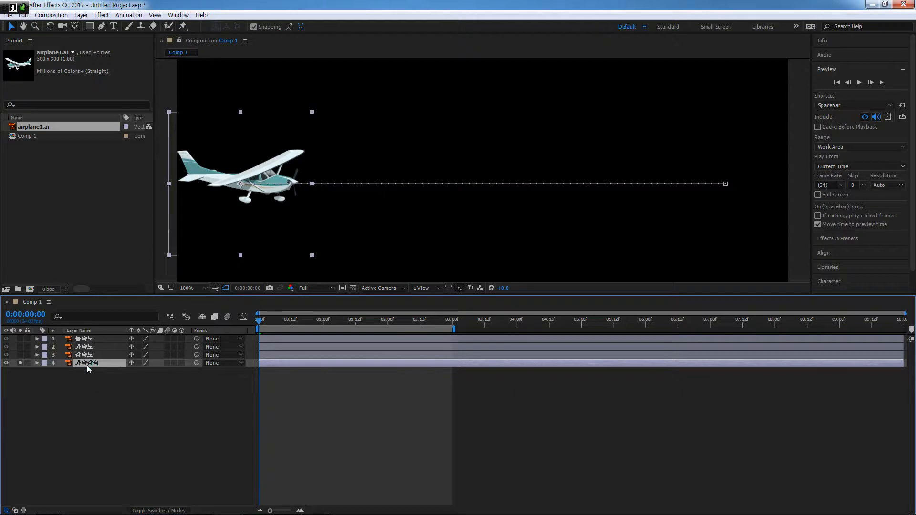
pyautogui.press('p')
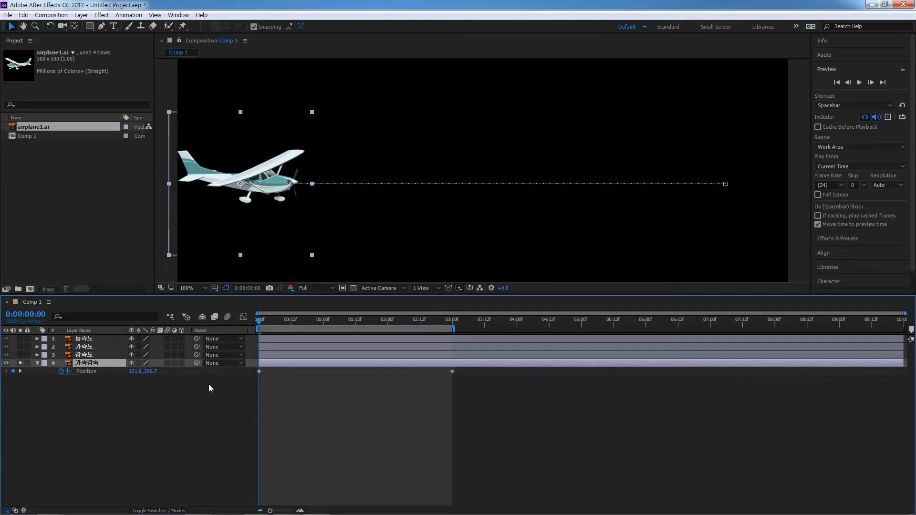
# Apply Easy Ease to both the first and the last Position keyframes of the 가속감속 layer
pyautogui.click(259, 371)
pyautogui.rightClick(259, 372)
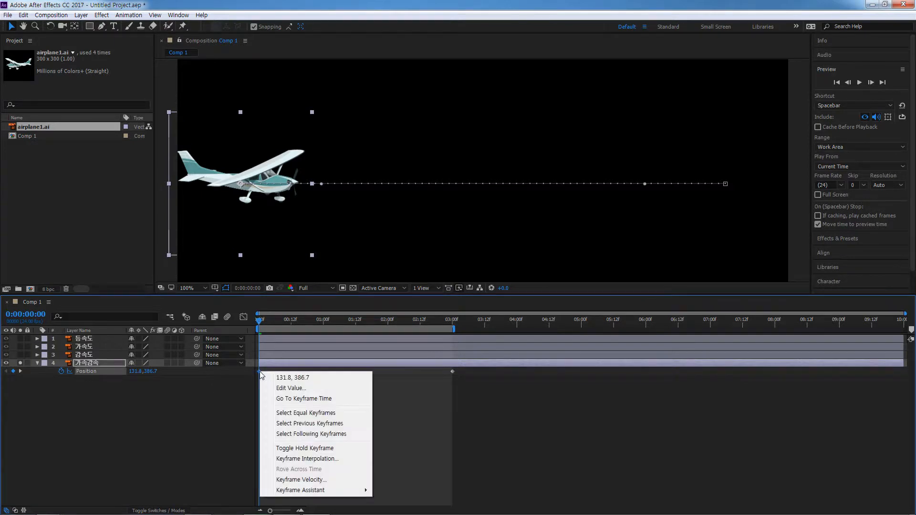
pyautogui.moveTo(332, 493)
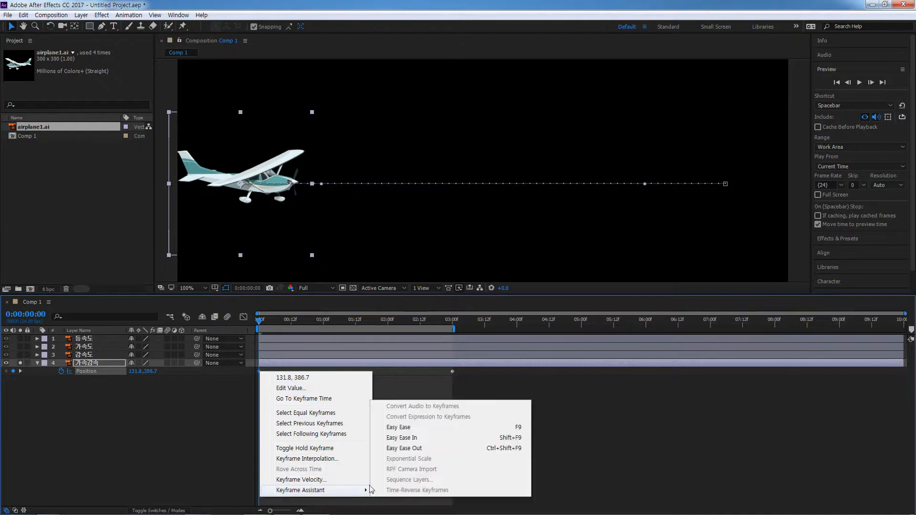
pyautogui.click(406, 427)
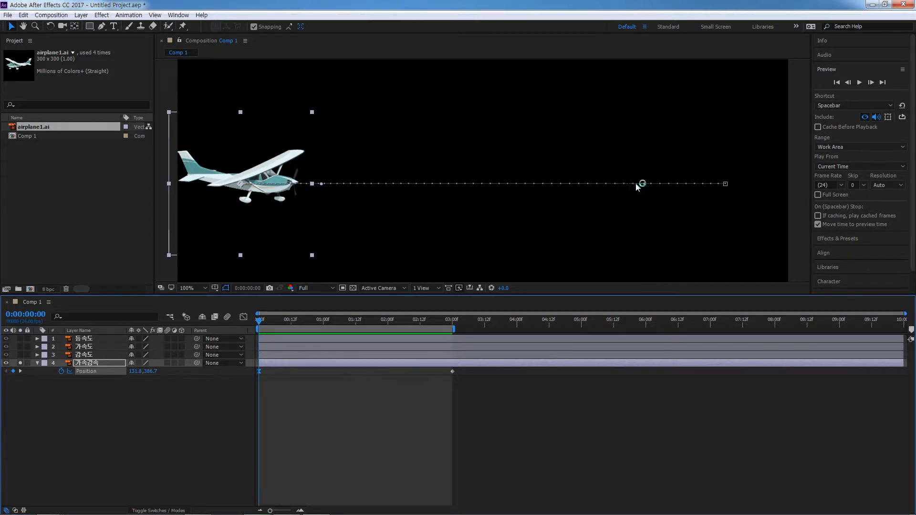
pyautogui.rightClick(453, 372)
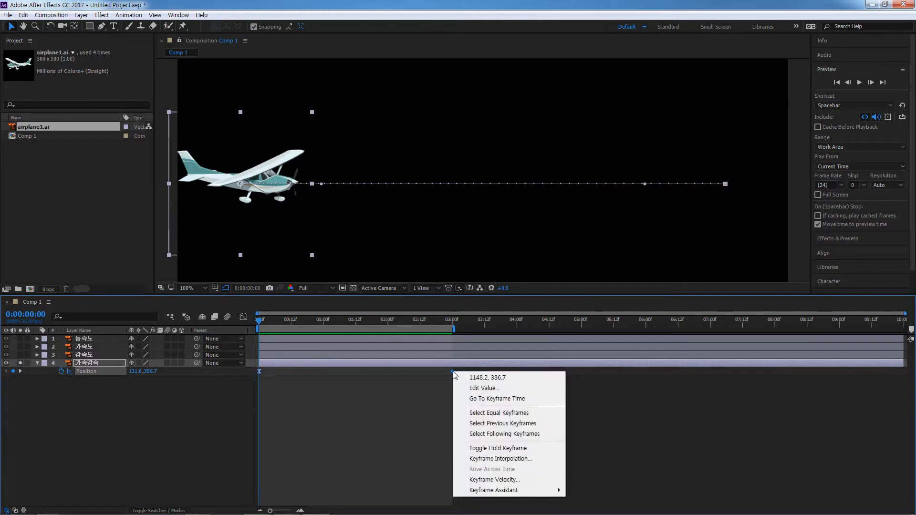
pyautogui.moveTo(520, 490)
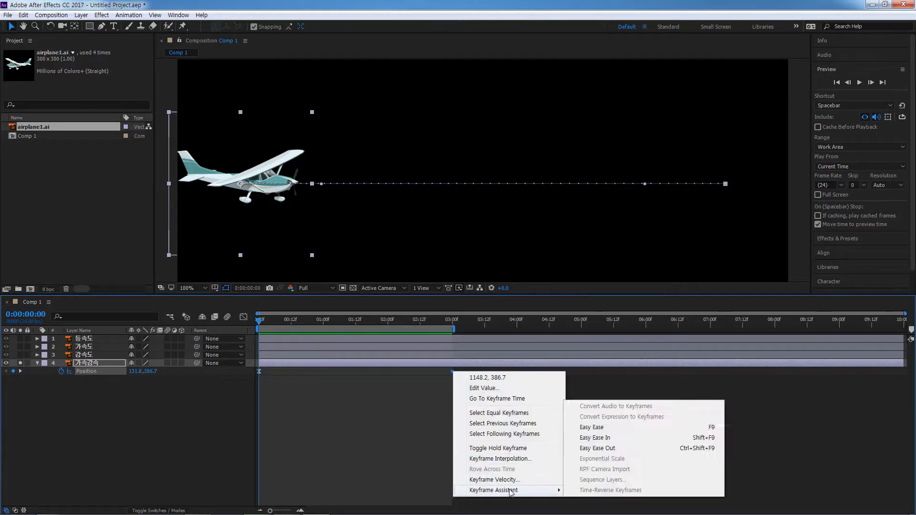
pyautogui.click(599, 428)
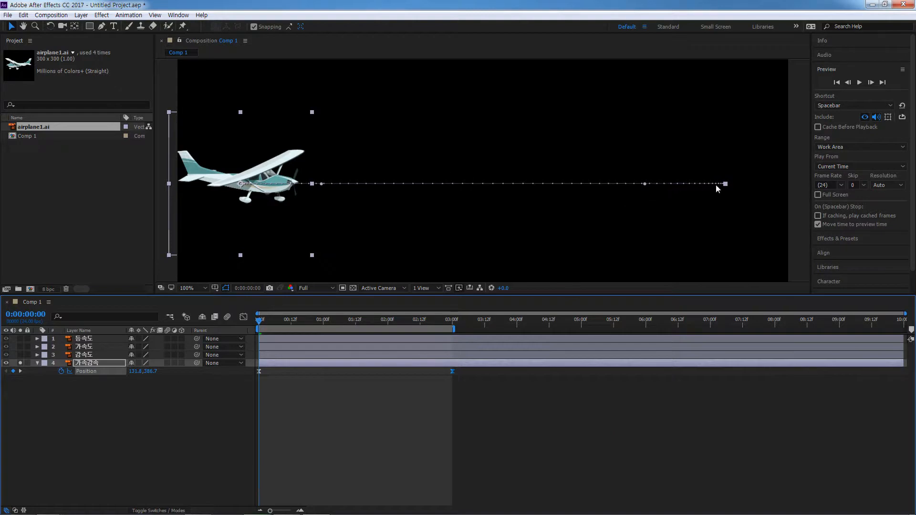
# Play and scrub the 가속감속 airplane animation, examine its motion path dots, and return the playhead to the start
pyautogui.press('space')
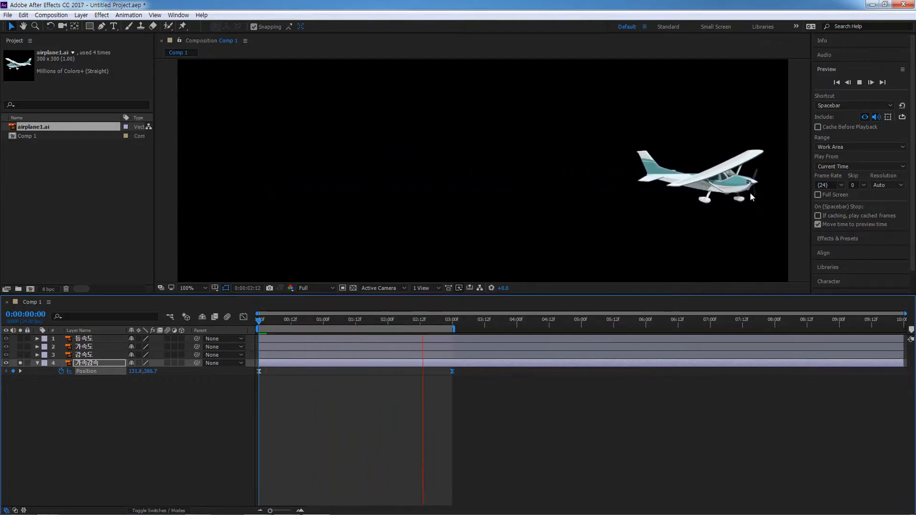
pyautogui.press('space')
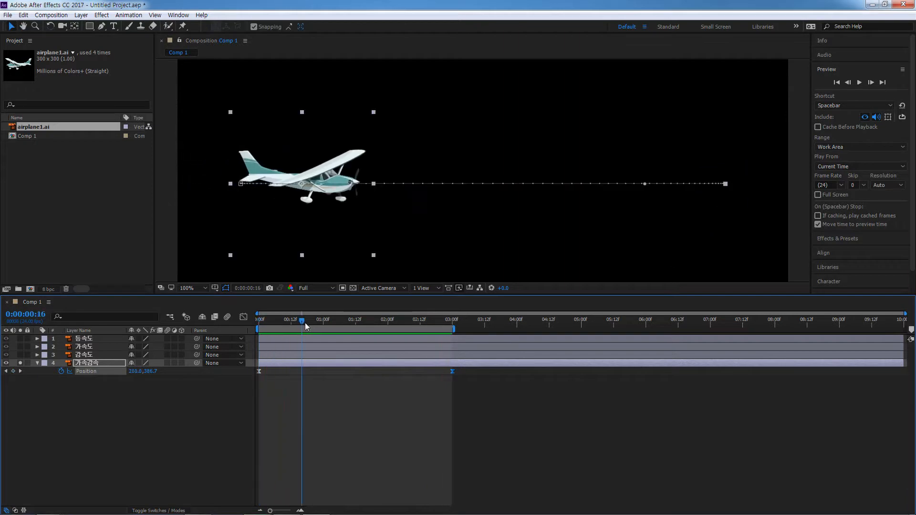
pyautogui.moveTo(300, 320); pyautogui.dragTo(354, 330)
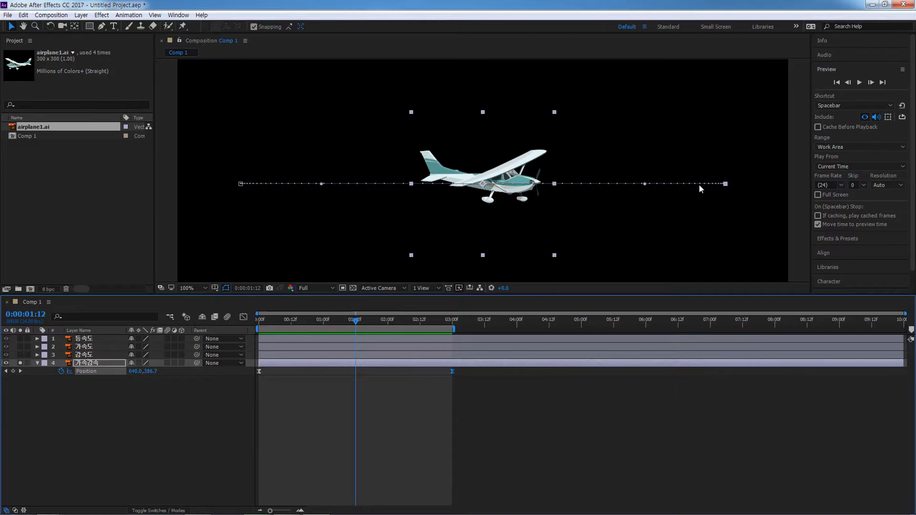
pyautogui.moveTo(357, 320); pyautogui.dragTo(258, 328)
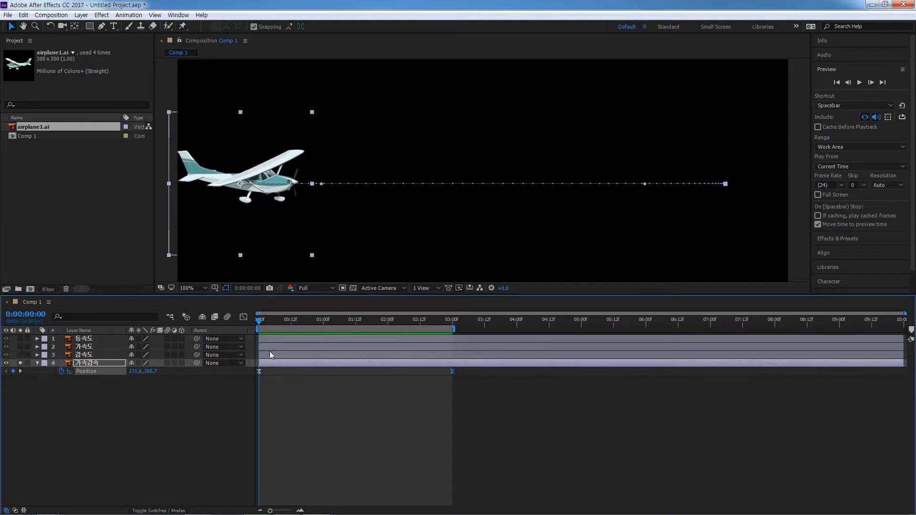
# Select the 가속도, 감속도 and 가속감속 layers one after another to review them
pyautogui.click(92, 348)
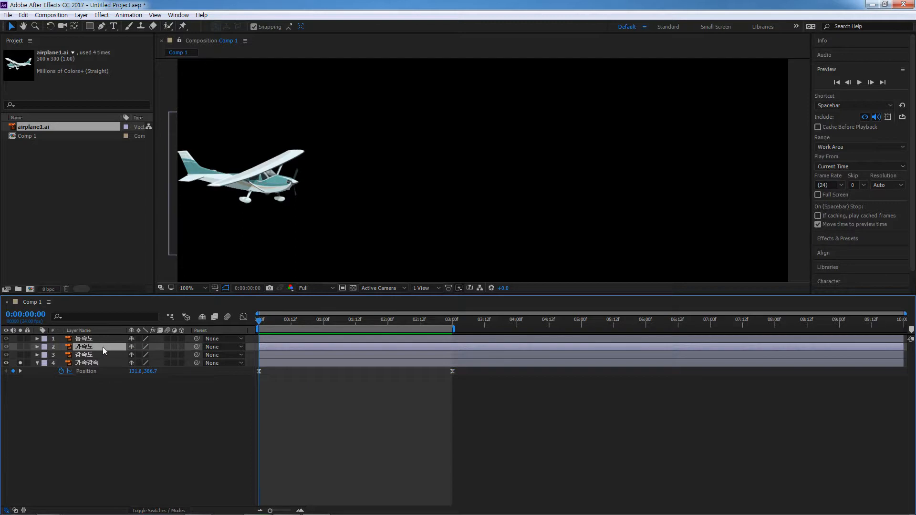
pyautogui.click(93, 354)
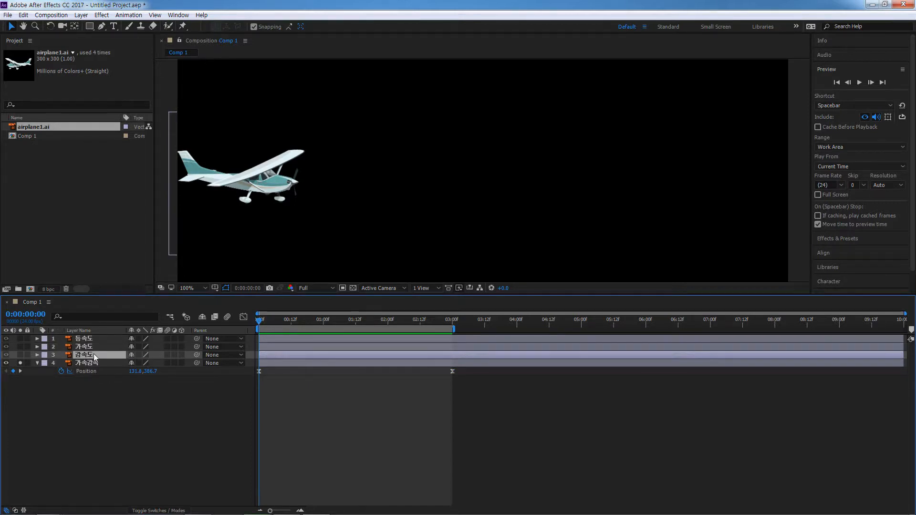
pyautogui.click(97, 363)
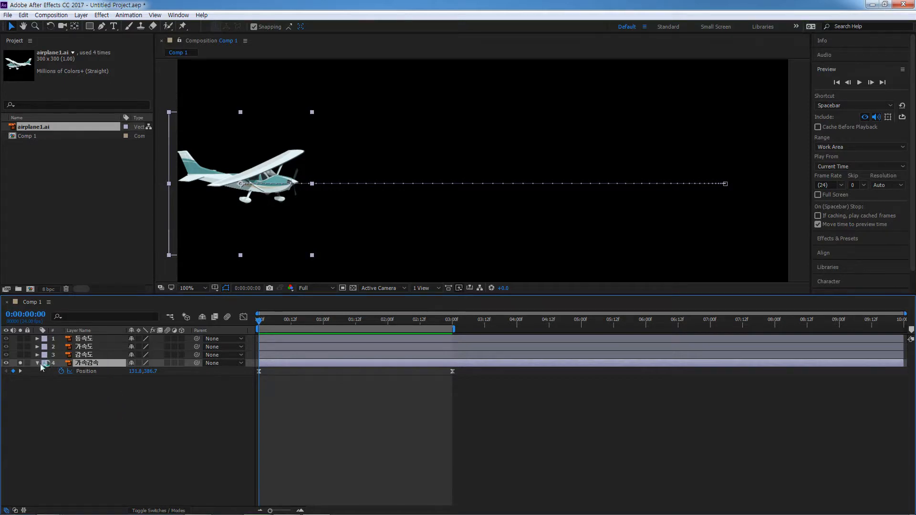
# Unsolo the 가속감속 layer to play all four airplanes together for comparison, and return the playhead to the start
pyautogui.click(21, 362)
pyautogui.press('space')
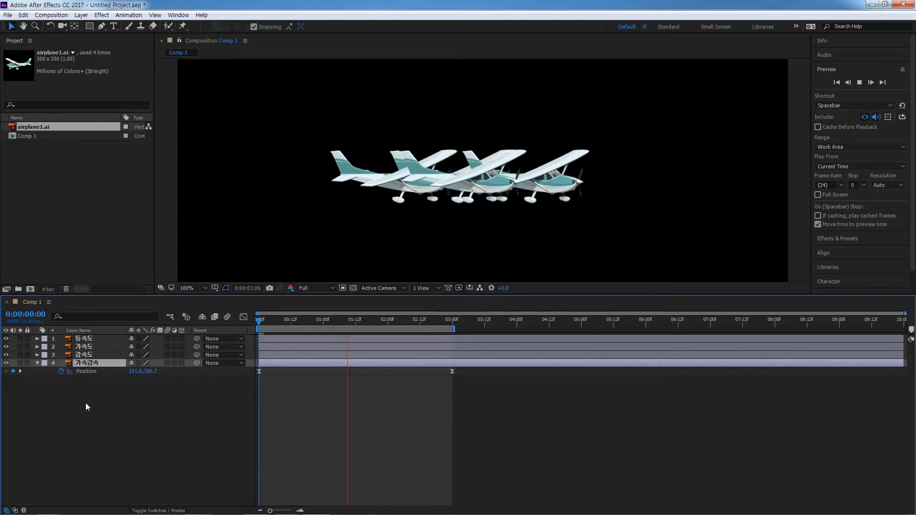
pyautogui.press('space')
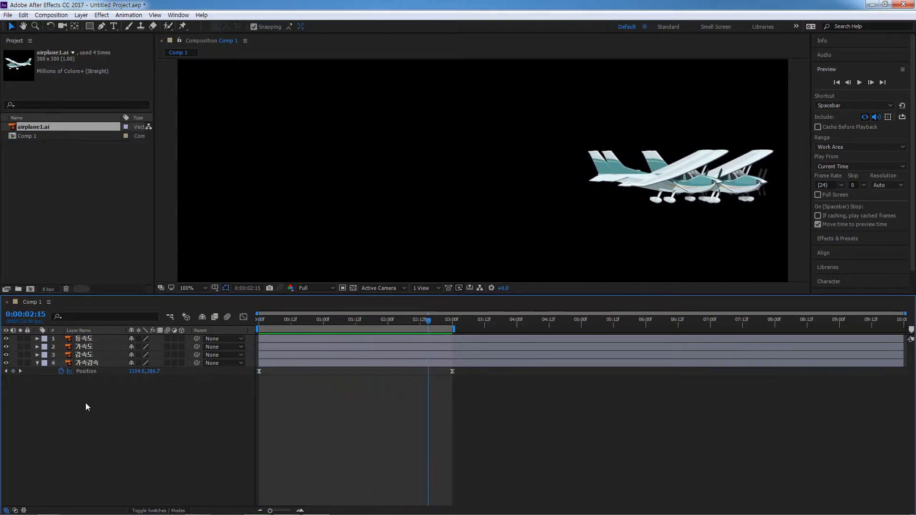
pyautogui.press('Home')
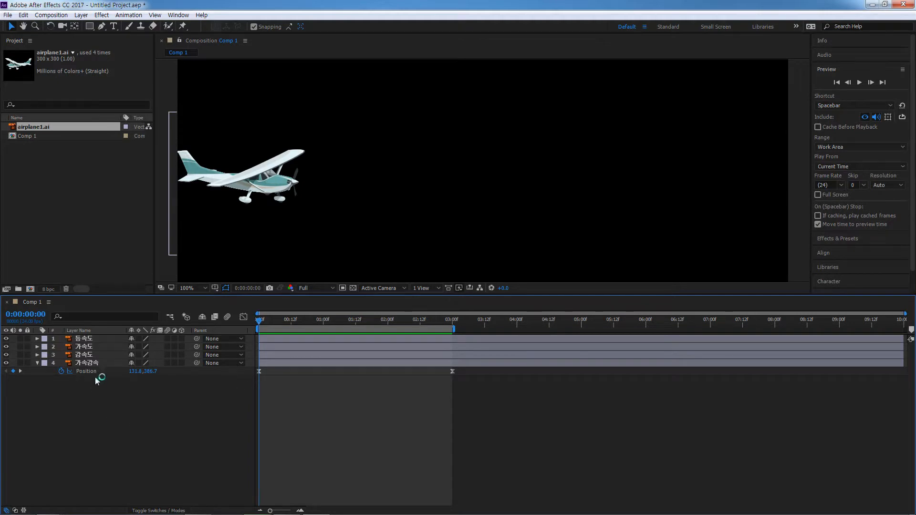
pyautogui.click(97, 347)
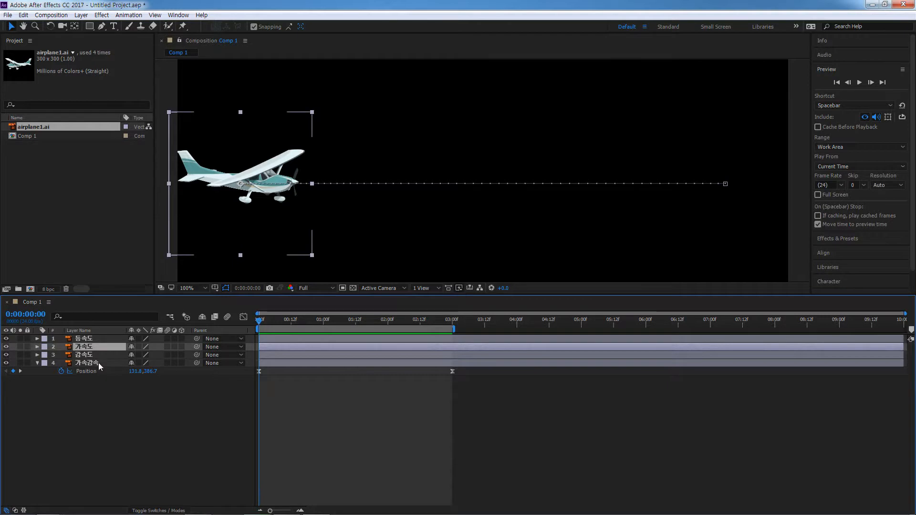
# Collapse the 가속감속 layer and show only the 등속도 layer with its Position keyframes revealed
pyautogui.click(103, 407)
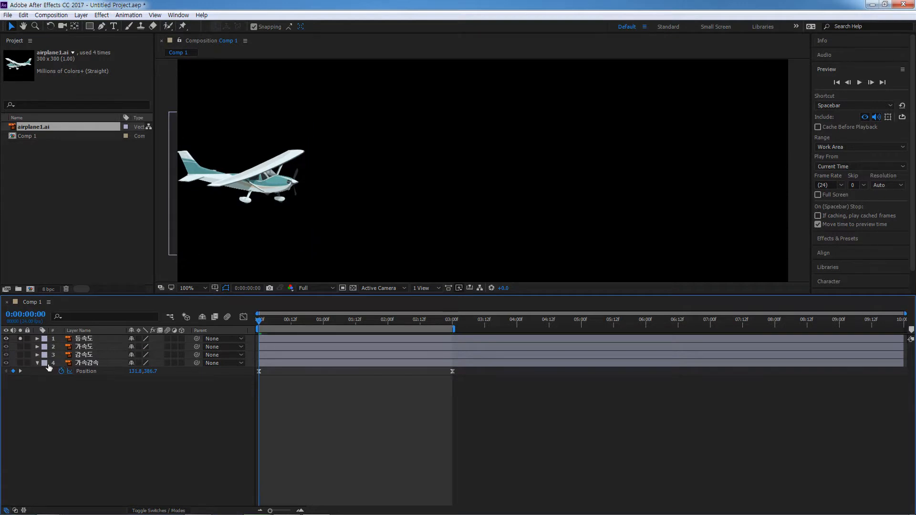
pyautogui.click(38, 363)
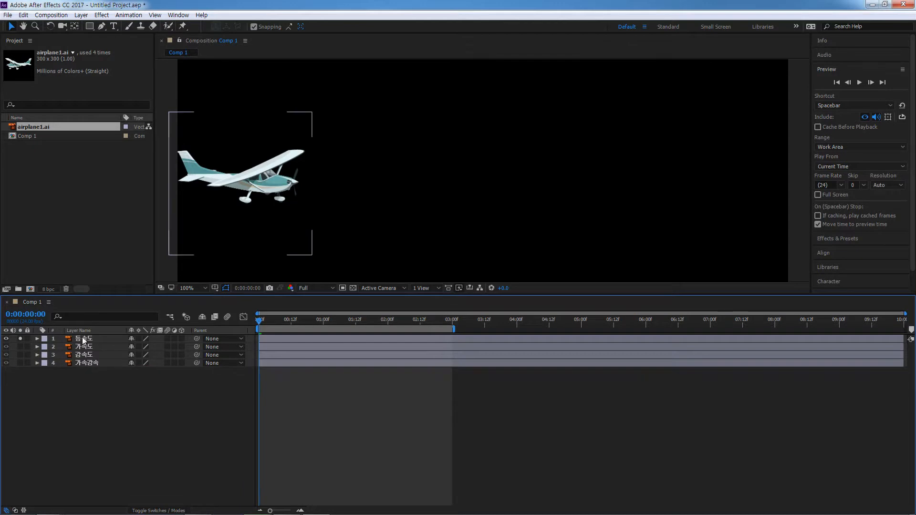
pyautogui.click(83, 339)
pyautogui.press('p')
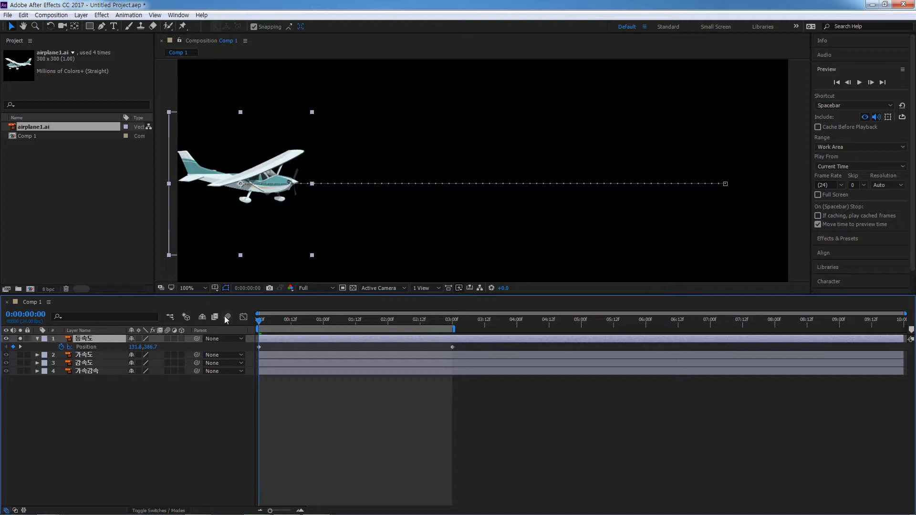
# Display the 등속도 layer's Position property in the Graph Editor and switch it to the value graph
pyautogui.click(101, 345)
pyautogui.click(243, 317)
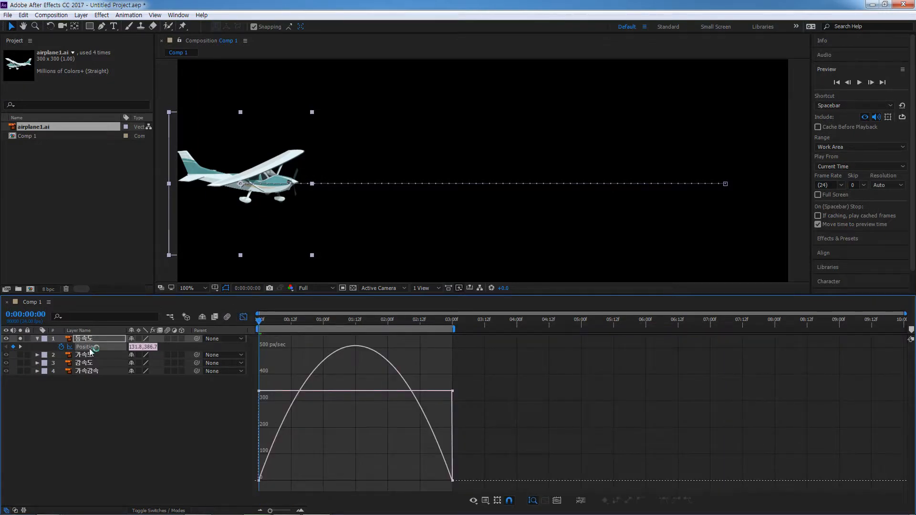
pyautogui.rightClick(346, 412)
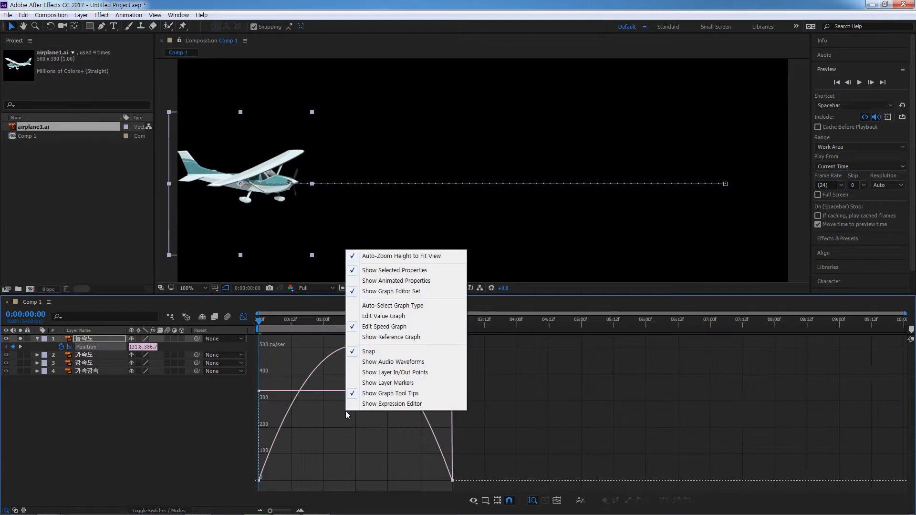
pyautogui.click(385, 316)
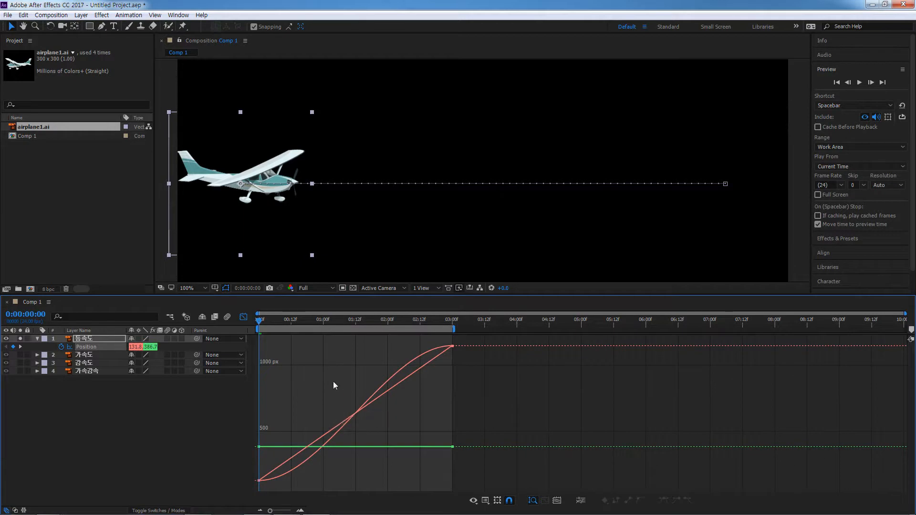
# Delete the 가속도, 감속도 and 가속감속 layers and display the remaining 등속도 layer's Position value graph
pyautogui.moveTo(102, 406); pyautogui.dragTo(87, 353)
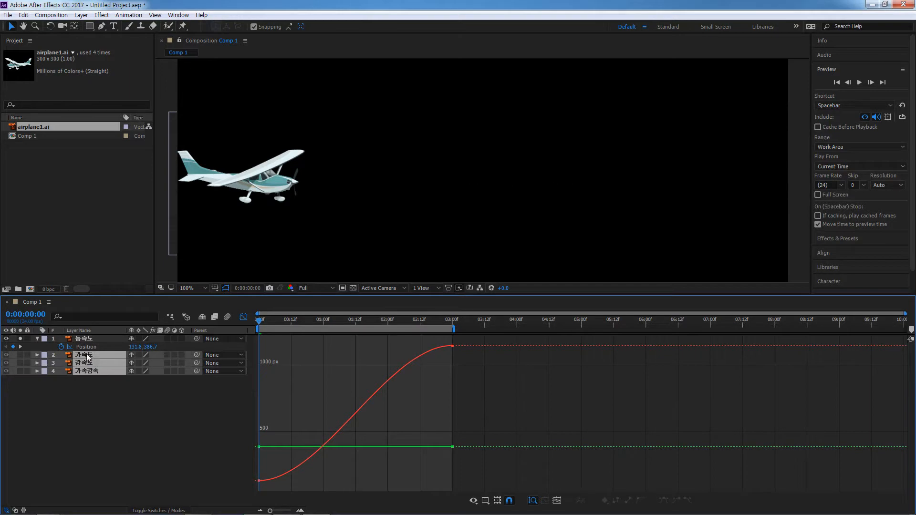
pyautogui.press('Delete')
pyautogui.click(94, 347)
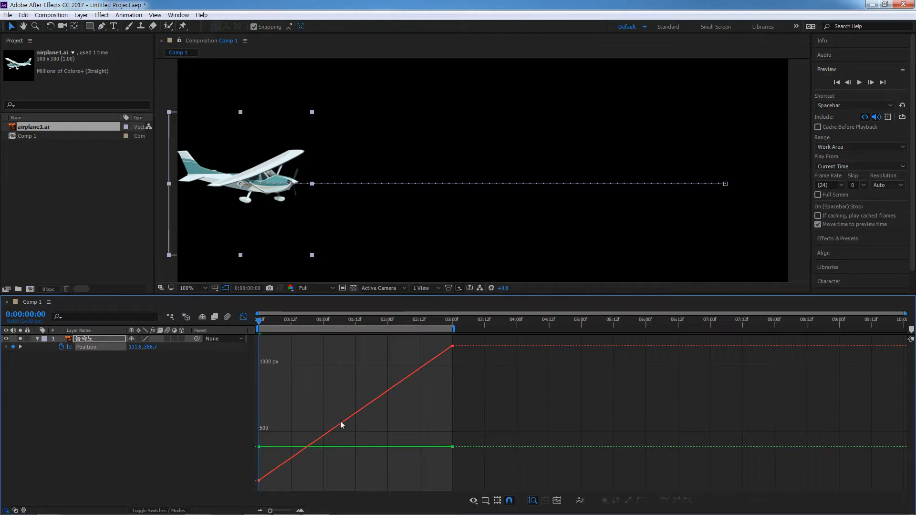
pyautogui.rightClick(334, 393)
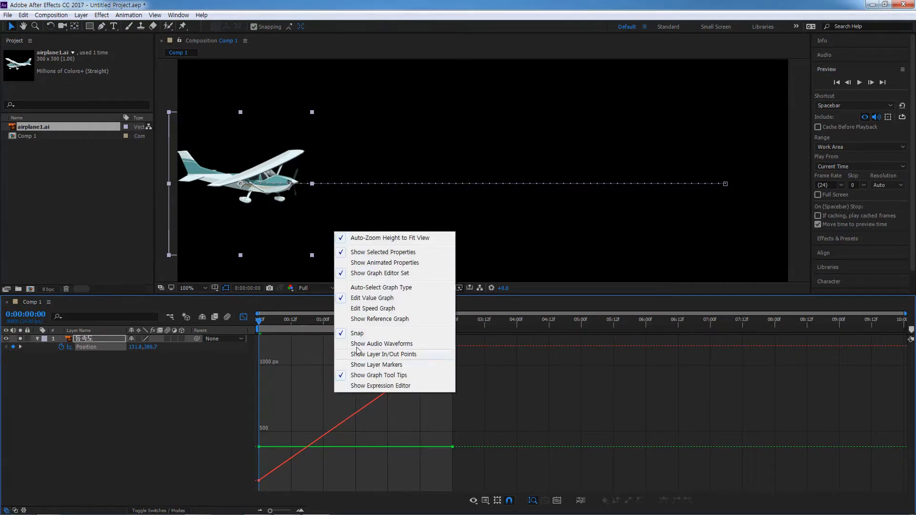
pyautogui.click(308, 486)
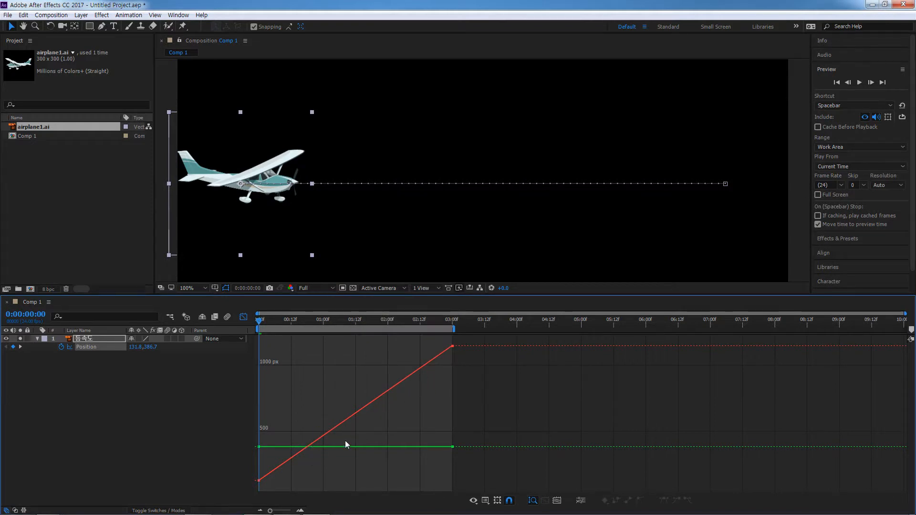
# Switch the 등속도 layer's Position from the value graph to the speed graph and keep the property in the graph editor set
pyautogui.moveTo(356, 416)
pyautogui.moveTo(315, 443)
pyautogui.moveTo(380, 398)
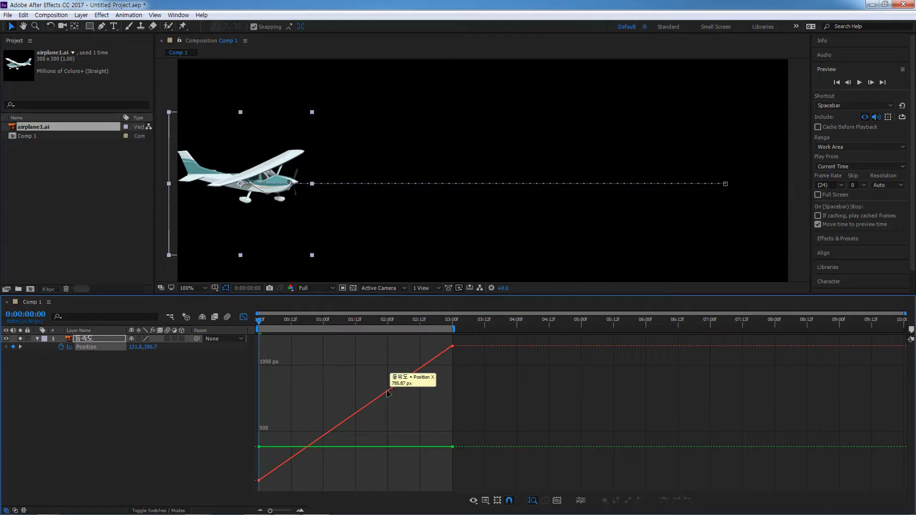
pyautogui.moveTo(404, 383)
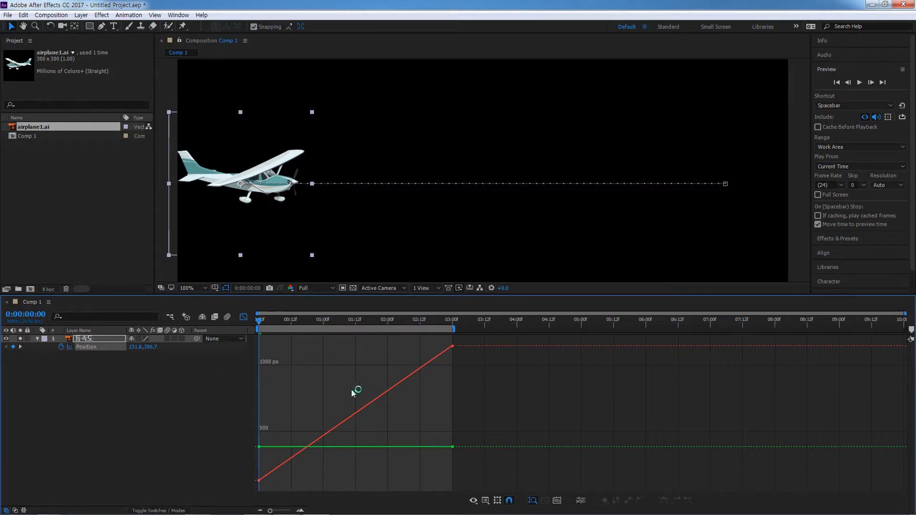
pyautogui.rightClick(351, 375)
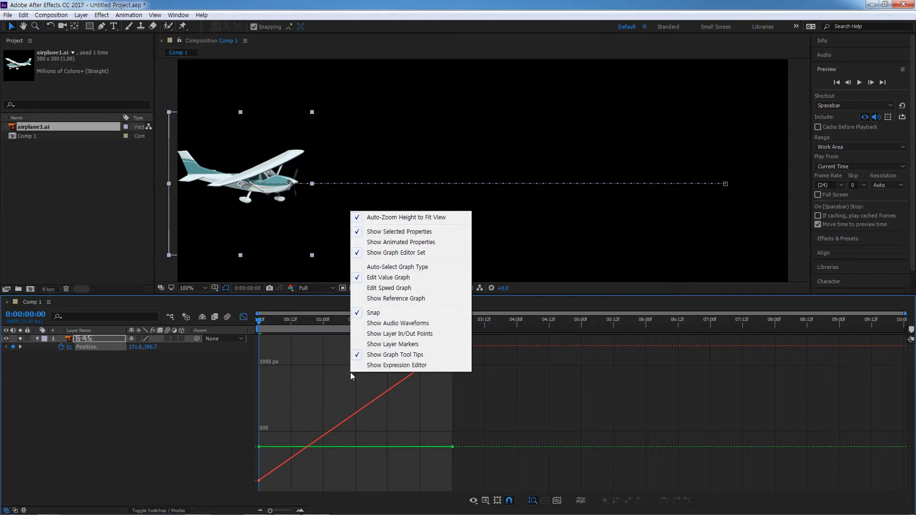
pyautogui.click(376, 289)
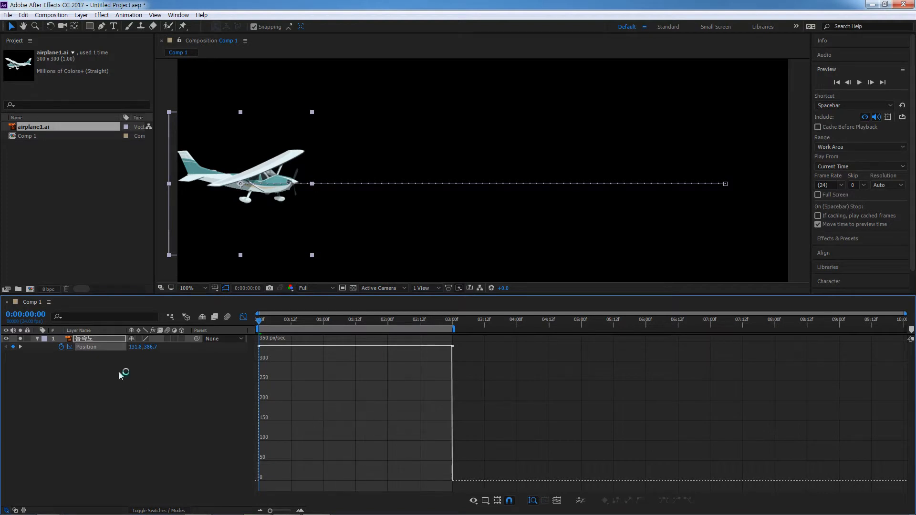
pyautogui.click(70, 348)
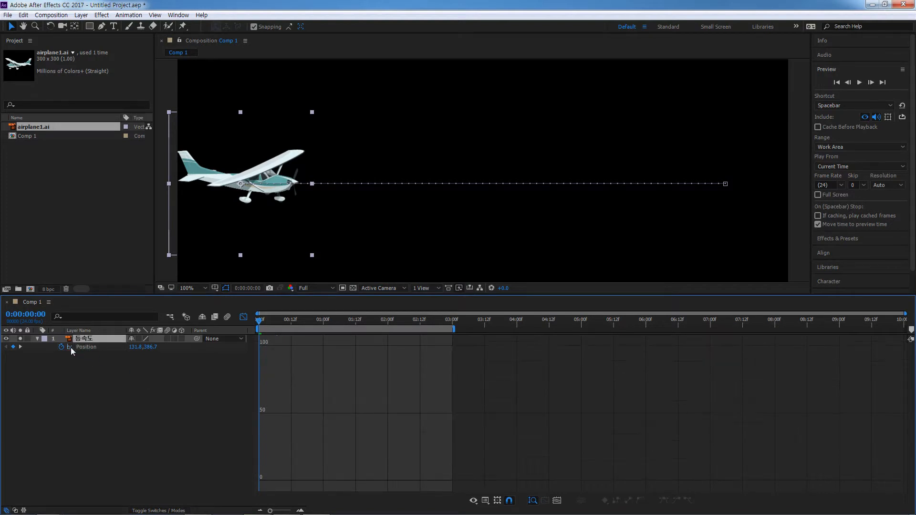
pyautogui.click(70, 347)
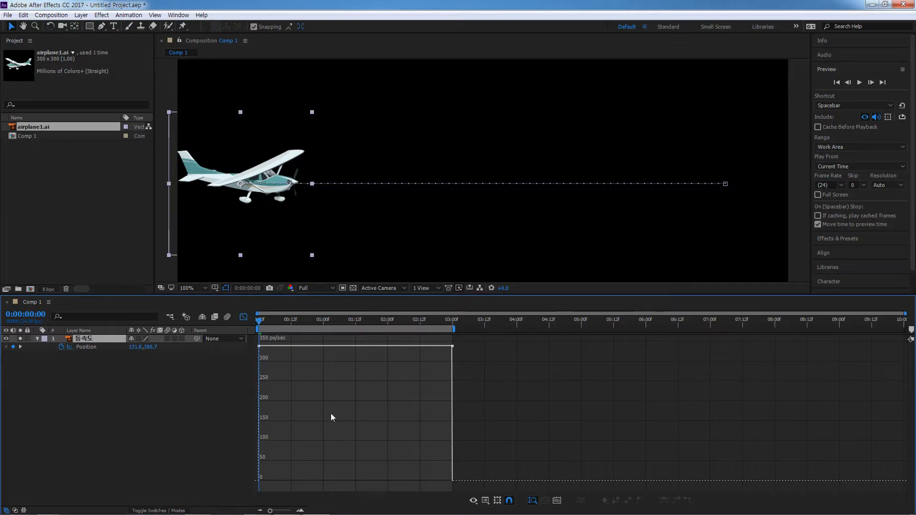
# Examine the end Position keyframe on the flat speed graph and preview the airplane's constant-speed motion
pyautogui.moveTo(258, 349)
pyautogui.click(452, 347)
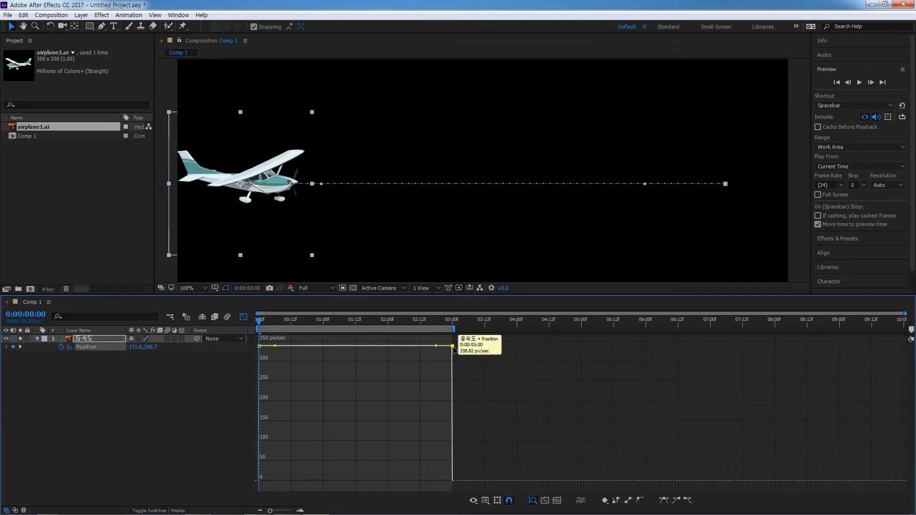
pyautogui.click(483, 375)
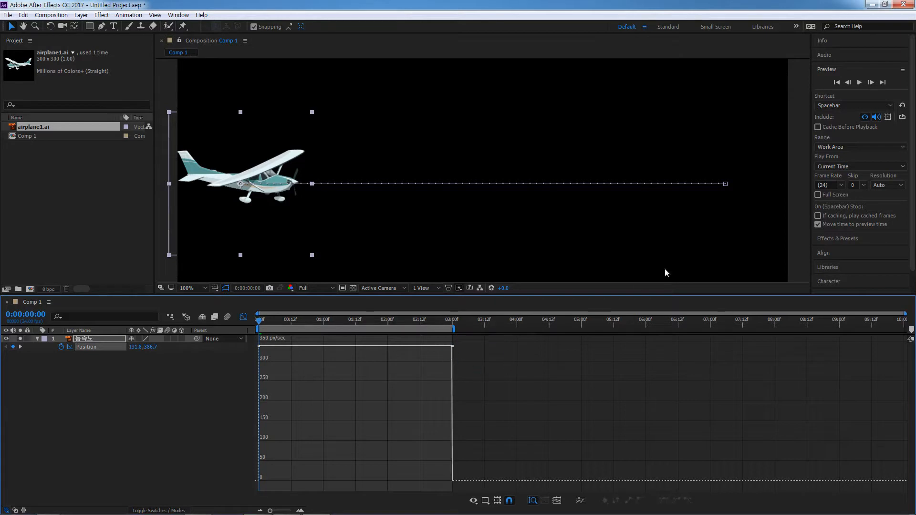
pyautogui.click(453, 346)
pyautogui.click(482, 387)
pyautogui.press('space')
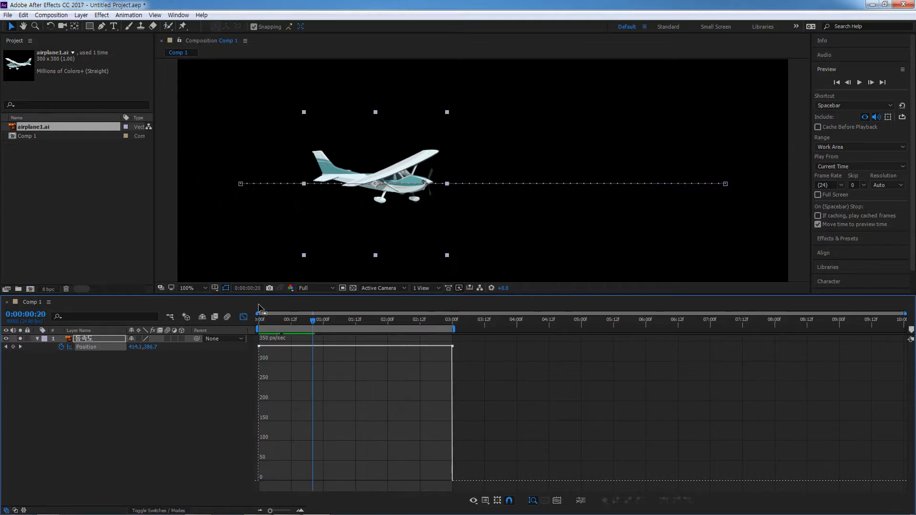
# From the start of the timeline, lower the end Position keyframe's speed to about 120 px/sec and preview the decelerating airplane
pyautogui.click(259, 346)
pyautogui.moveTo(313, 325); pyautogui.dragTo(259, 323)
pyautogui.moveTo(453, 347)
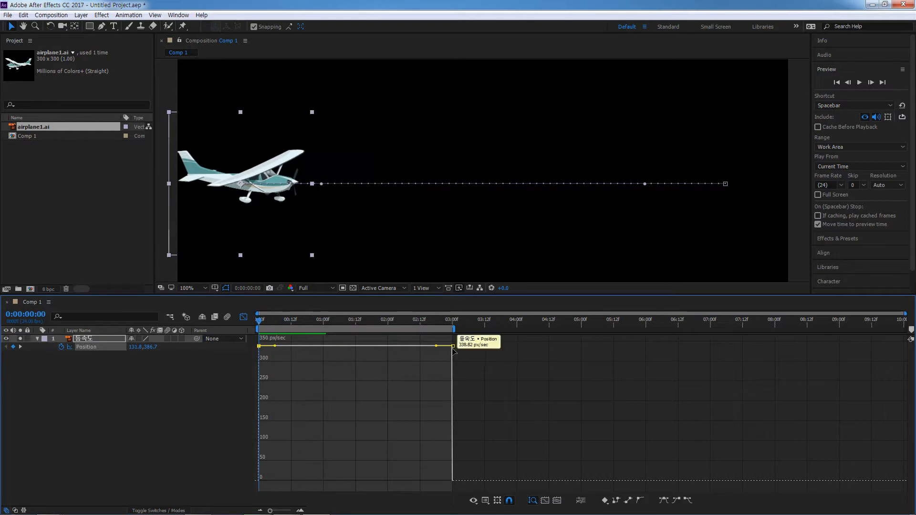
pyautogui.moveTo(454, 348); pyautogui.dragTo(441, 435)
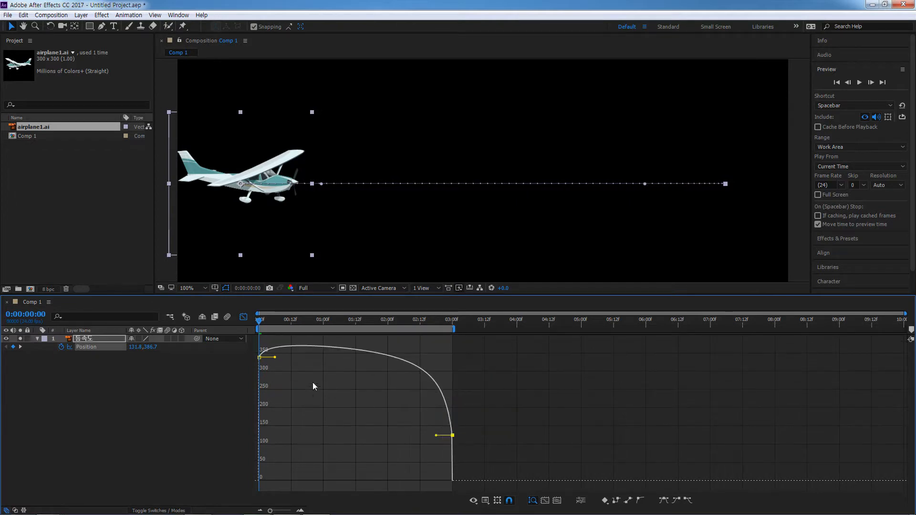
pyautogui.moveTo(291, 347)
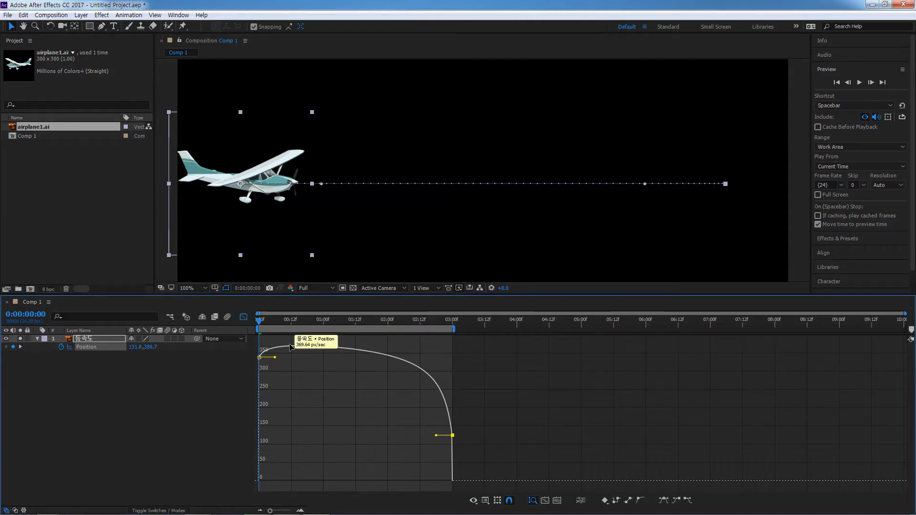
pyautogui.moveTo(438, 384)
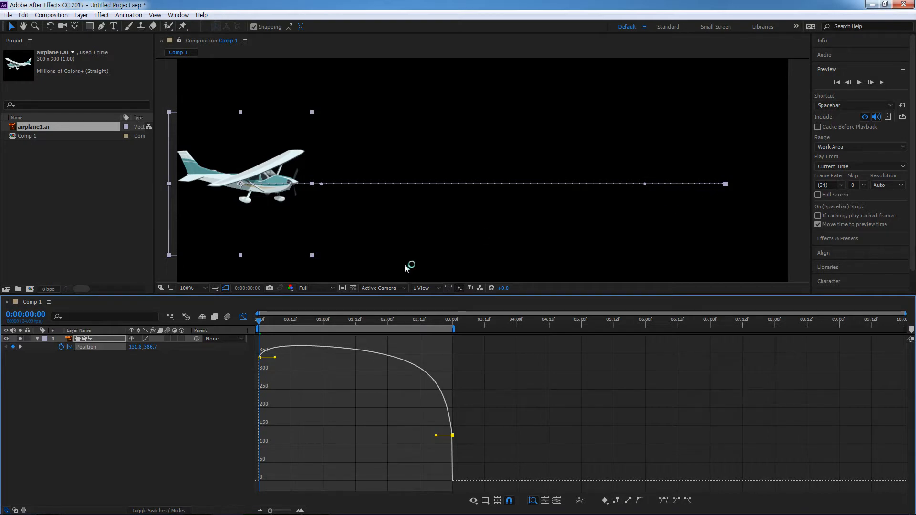
pyautogui.press('space')
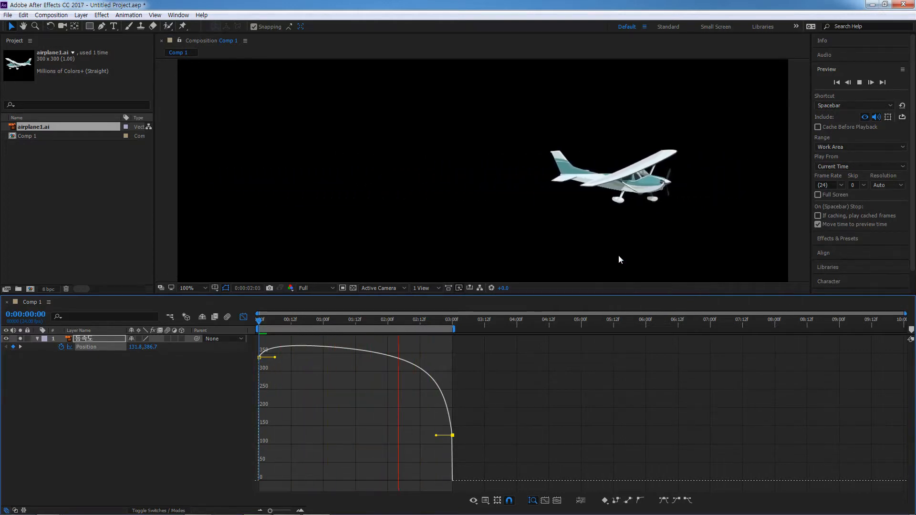
pyautogui.press('space')
# Lower the end keyframe's speed to about 30 px/sec, lengthen its incoming handle, and preview the stronger deceleration
pyautogui.moveTo(452, 435); pyautogui.dragTo(425, 472)
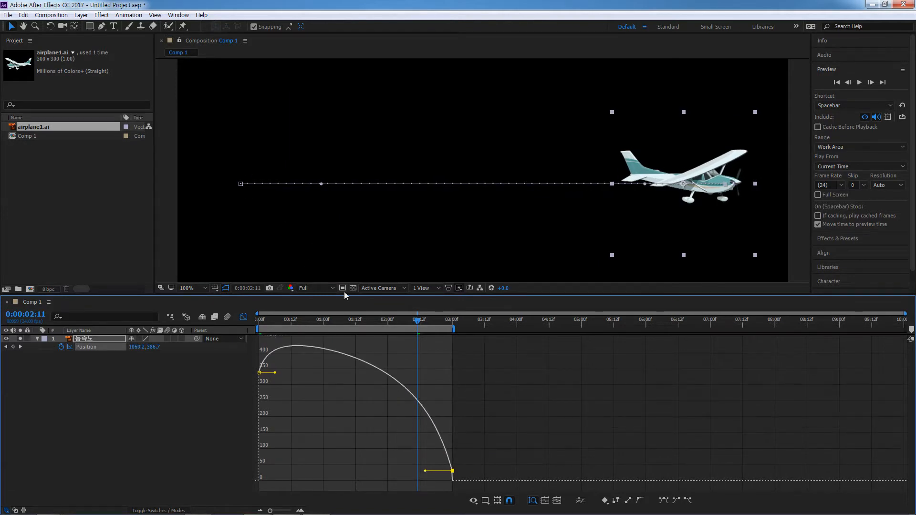
pyautogui.press('space')
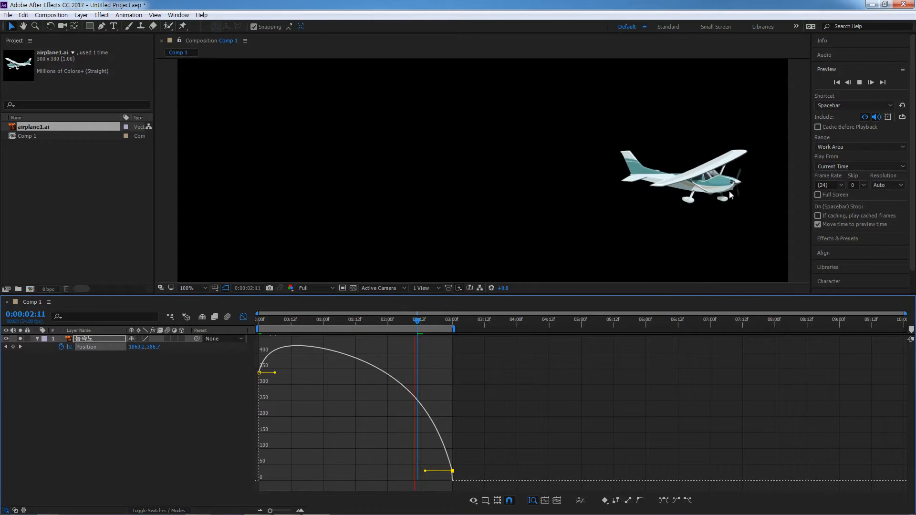
pyautogui.press('space')
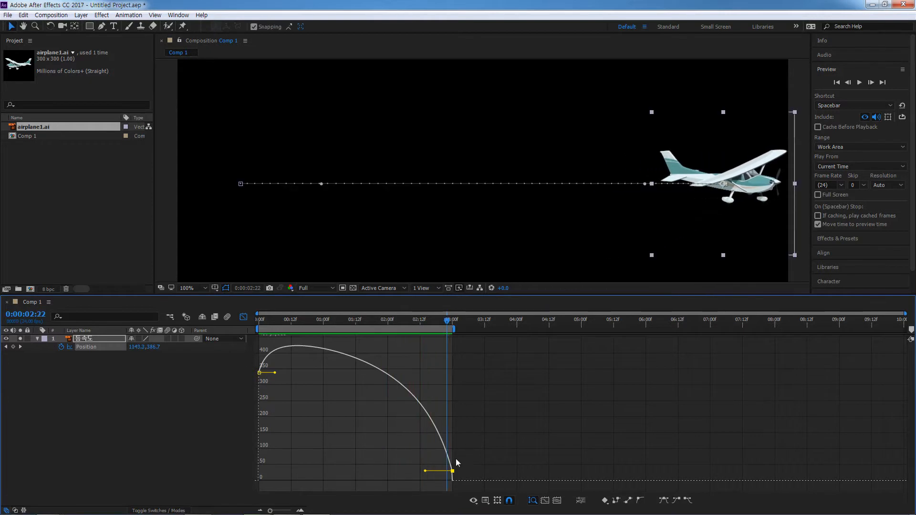
# Raise the end keyframe's speed to about 400 px/sec, lower the first keyframe's to about 30 px/sec, and preview the acceleration from the start
pyautogui.moveTo(452, 468); pyautogui.dragTo(445, 351)
pyautogui.moveTo(261, 367); pyautogui.dragTo(260, 474)
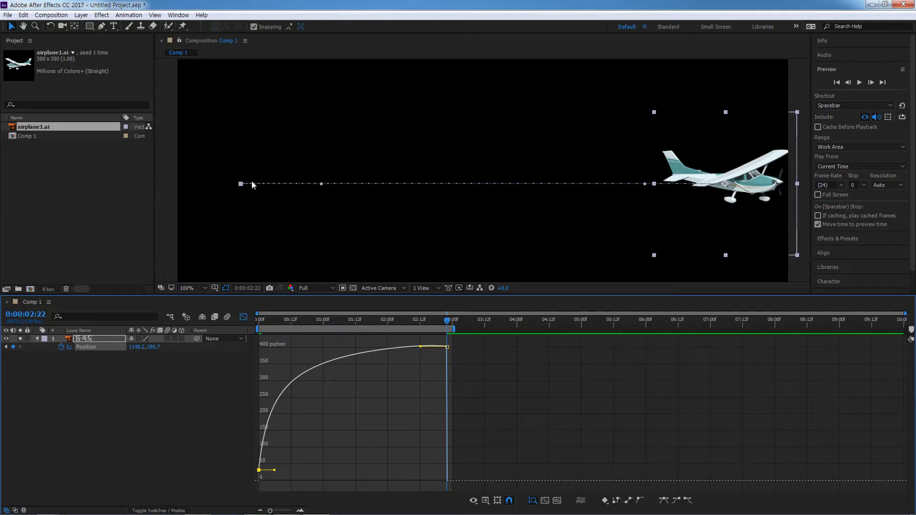
pyautogui.moveTo(447, 319); pyautogui.dragTo(261, 353)
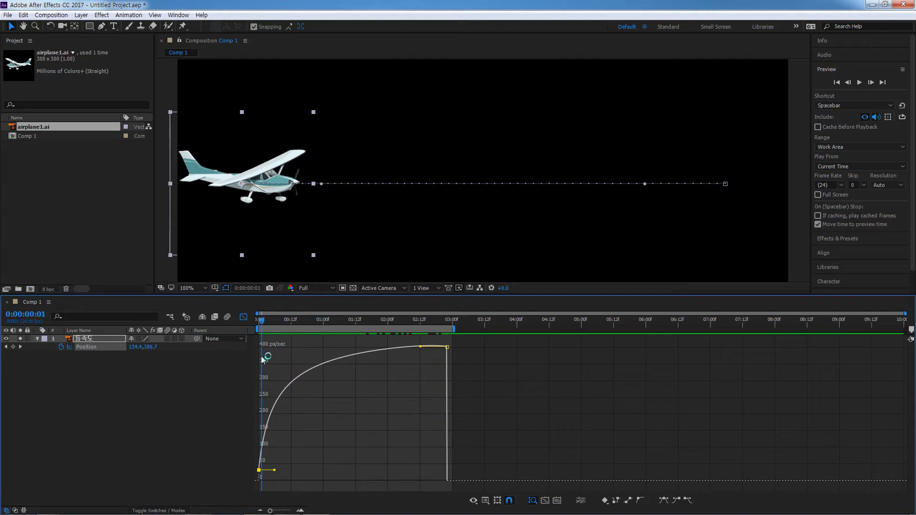
pyautogui.moveTo(262, 321); pyautogui.dragTo(252, 327)
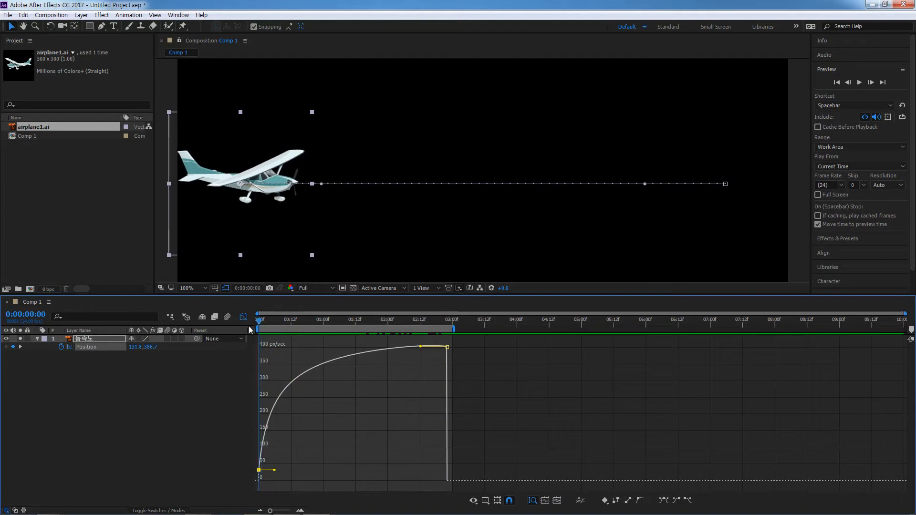
pyautogui.press('space')
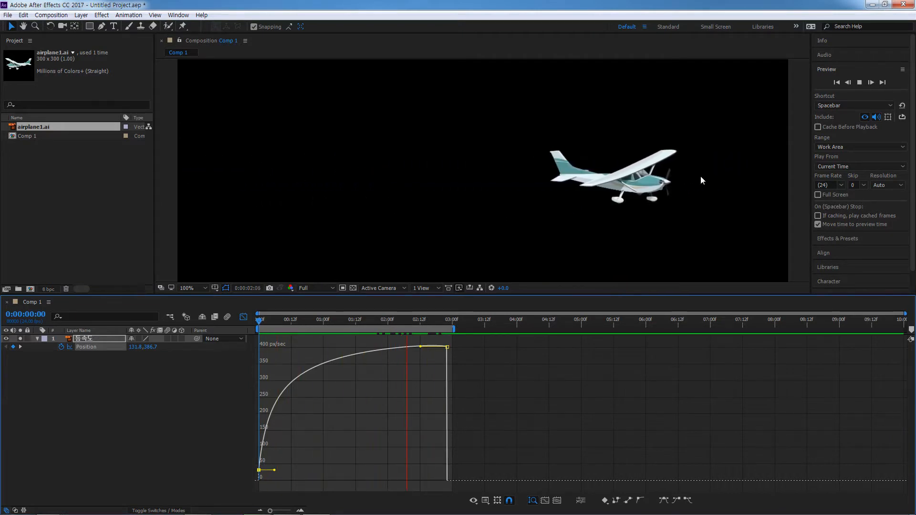
pyautogui.press('space')
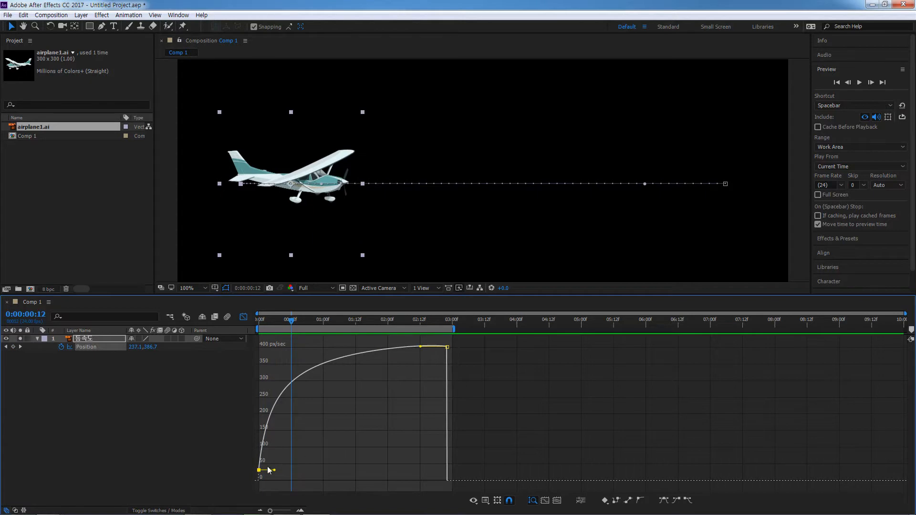
# Set both keyframes to about 160 px/sec with the end one at 3 seconds, lengthen the first one's handle, and preview the symmetrical arch
pyautogui.moveTo(260, 471); pyautogui.dragTo(260, 428)
pyautogui.moveTo(448, 346); pyautogui.dragTo(457, 427)
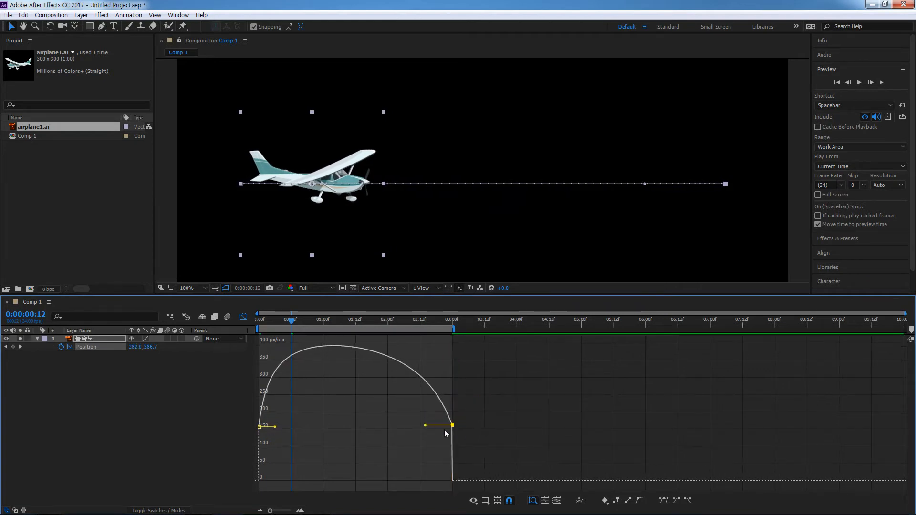
pyautogui.moveTo(275, 428); pyautogui.dragTo(288, 432)
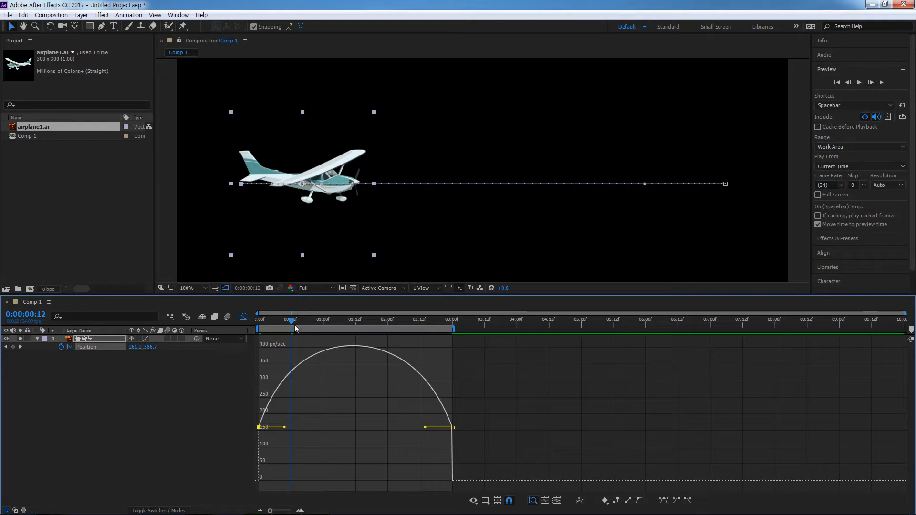
pyautogui.press('Home')
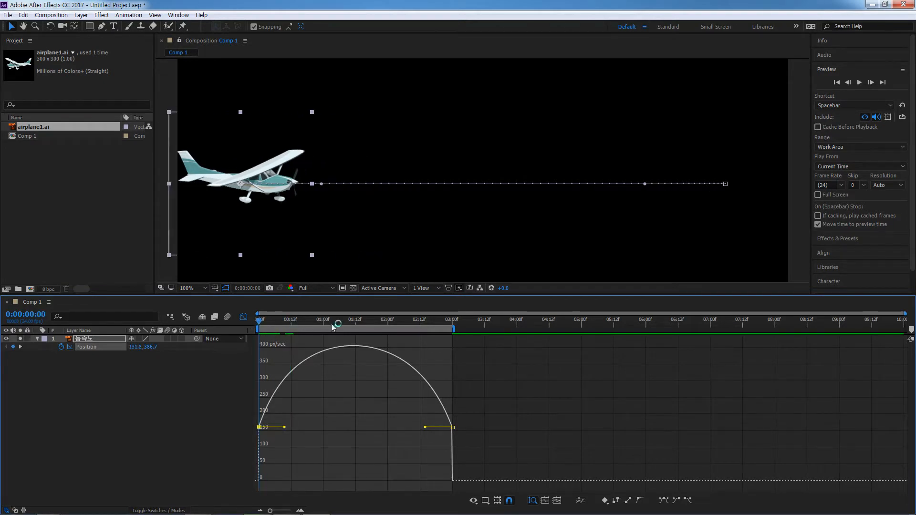
pyautogui.press('space')
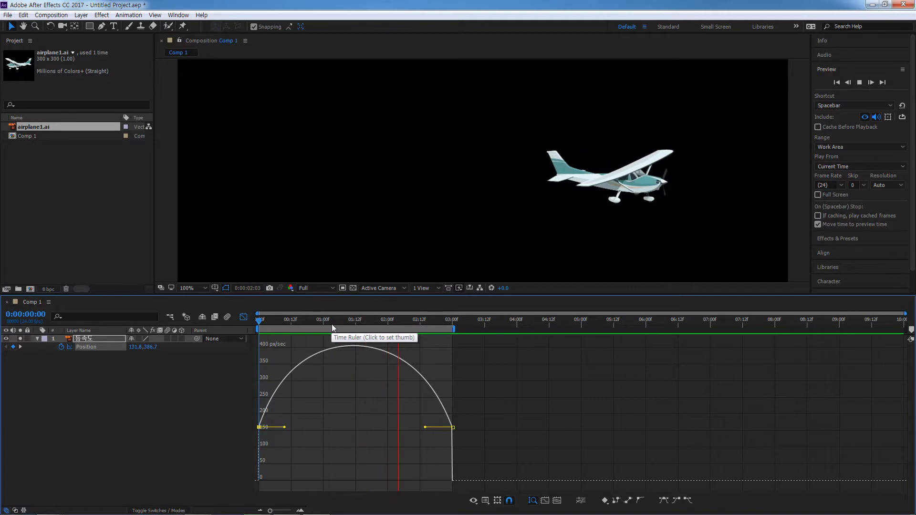
pyautogui.press('space')
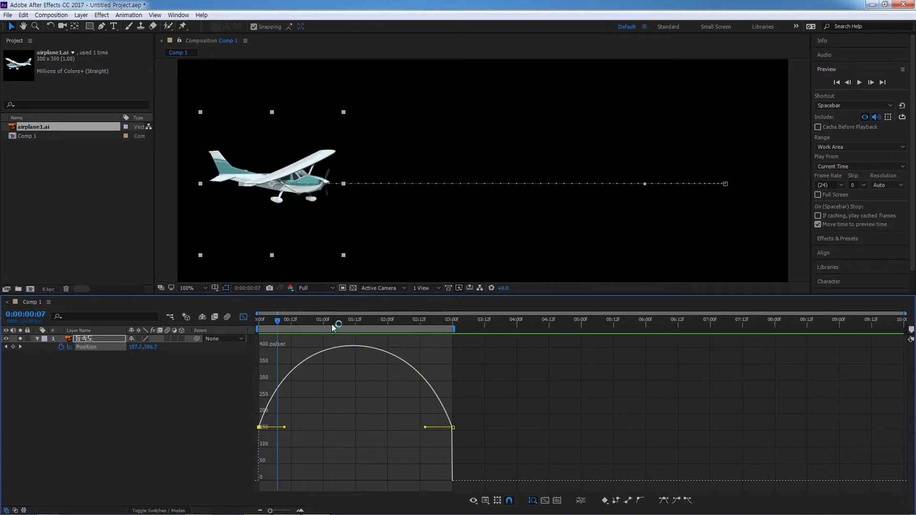
pyautogui.press('Home')
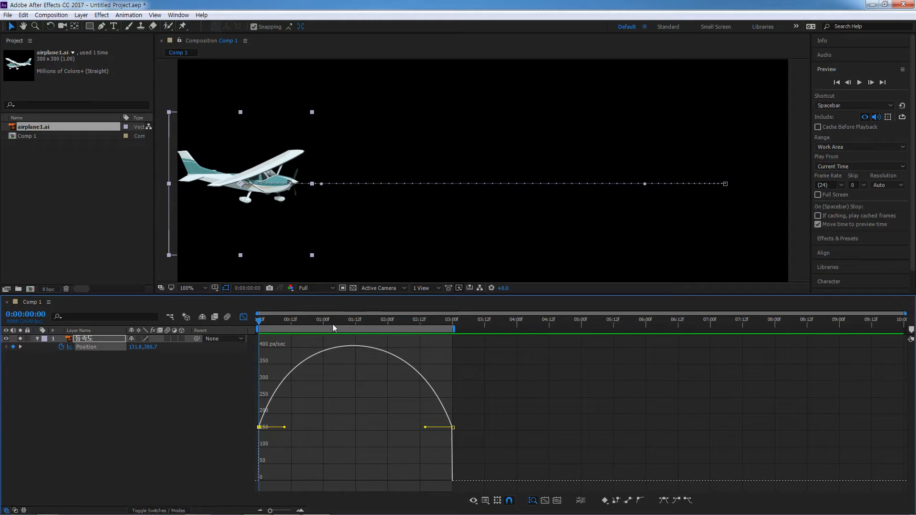
# Apply the Easy Ease Out keyframe assistant to the end Position keyframe in the speed graph
pyautogui.rightClick(453, 428)
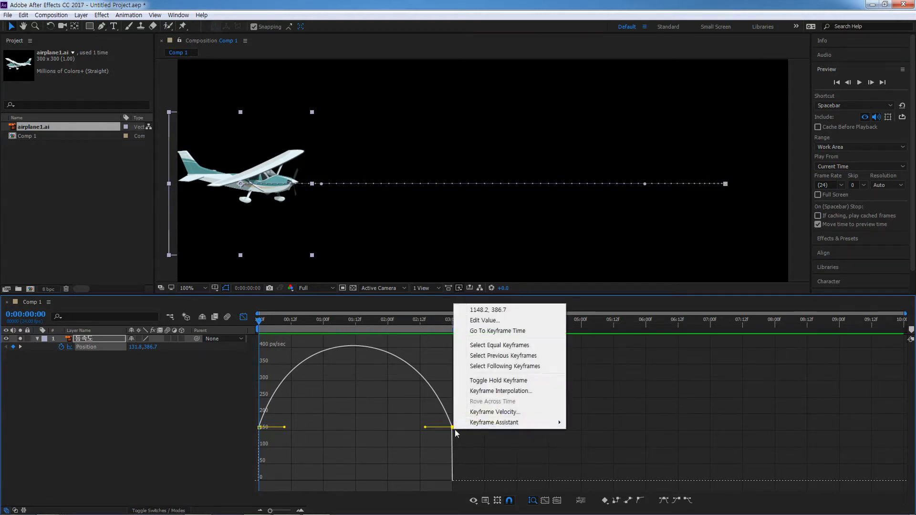
pyautogui.moveTo(508, 427)
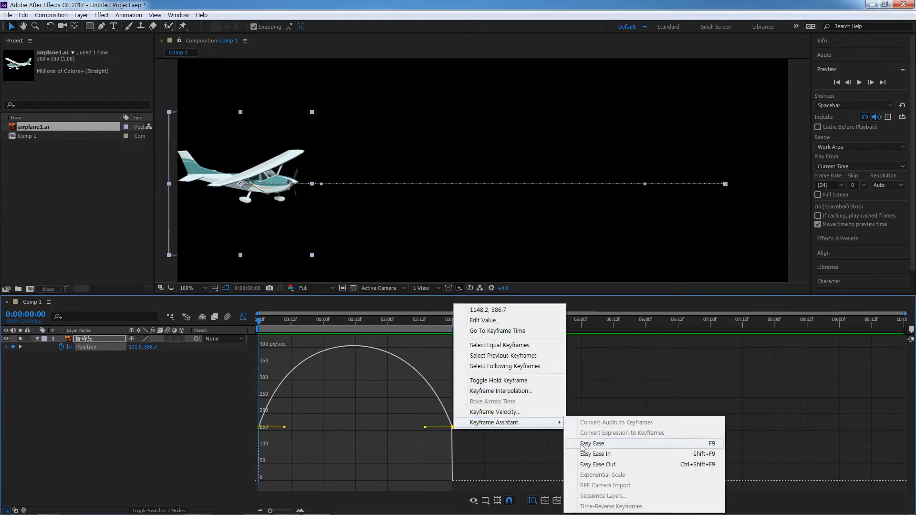
pyautogui.click(601, 465)
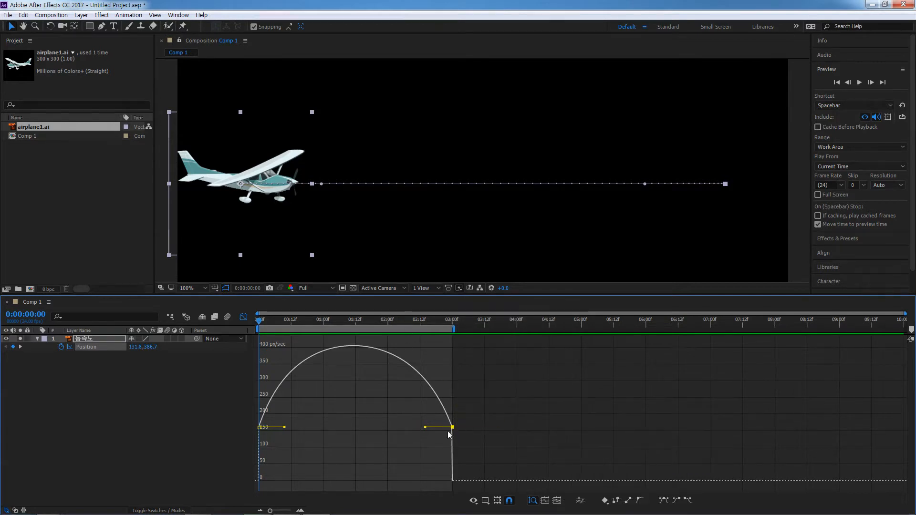
# Convert the end and first Position keyframes to linear so the airplane moves at constant speed
pyautogui.click(434, 431)
pyautogui.click(668, 499)
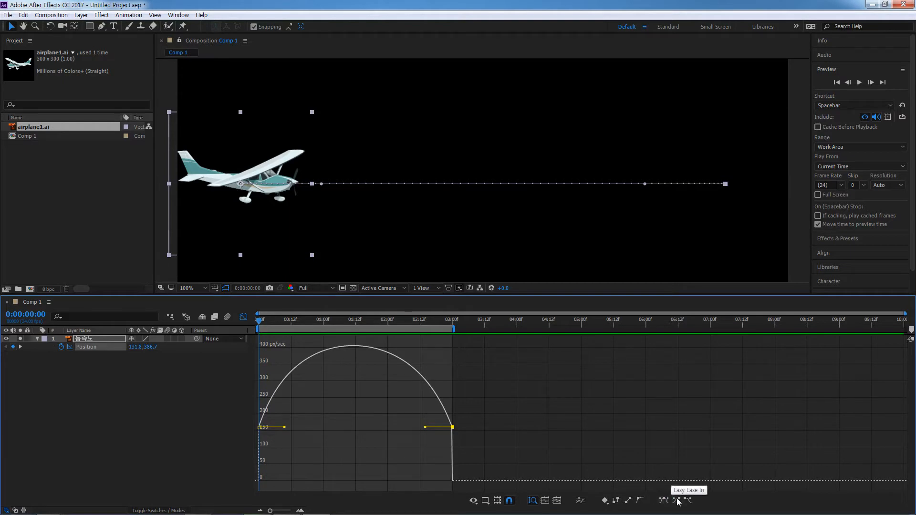
pyautogui.click(687, 499)
pyautogui.moveTo(454, 431)
pyautogui.click(628, 500)
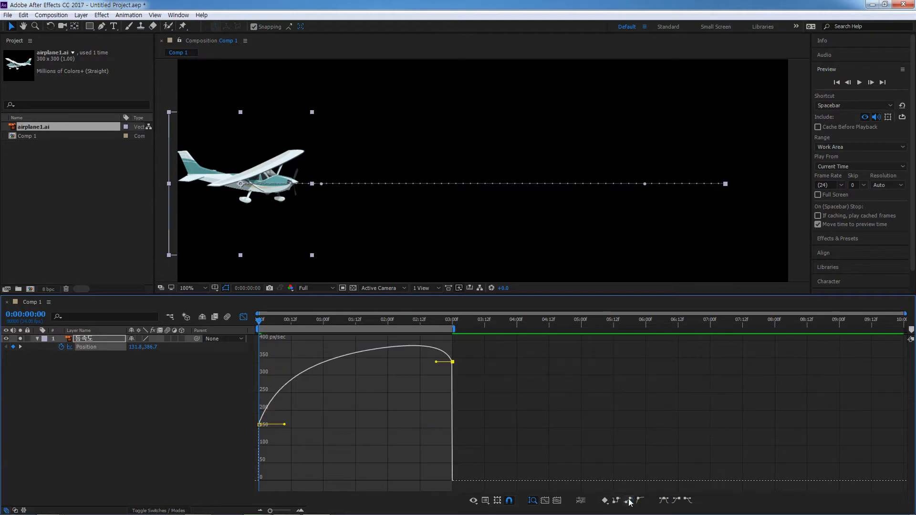
pyautogui.click(260, 425)
pyautogui.click(628, 500)
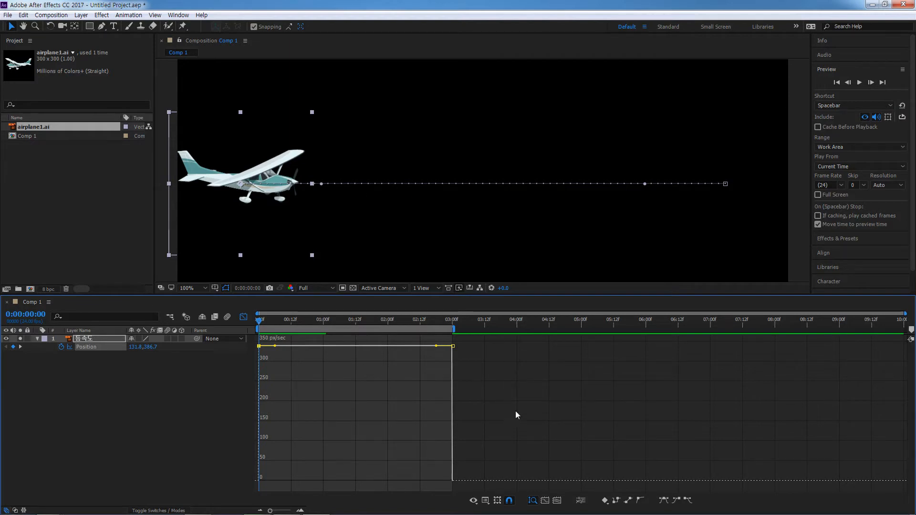
# Try Easy Ease on both Position keyframes and undo it to restore the flat speed line
pyautogui.click(667, 500)
pyautogui.click(259, 380)
pyautogui.click(662, 500)
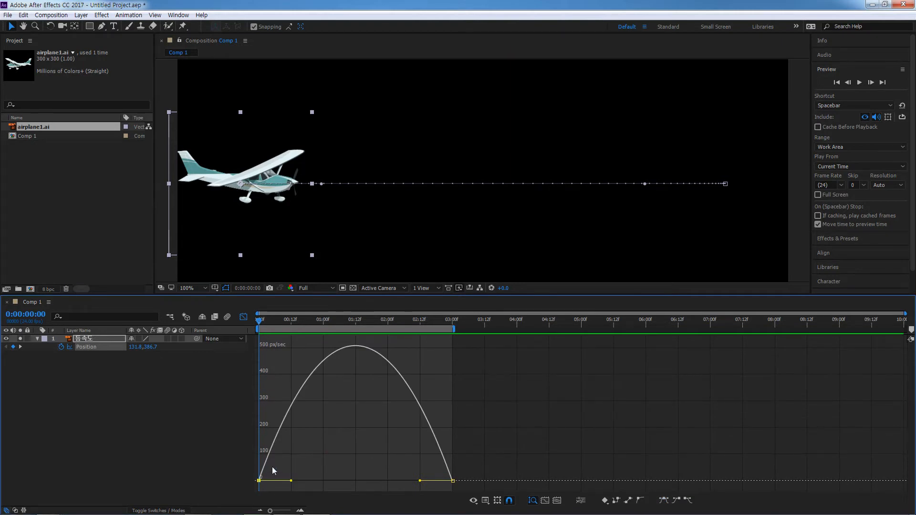
pyautogui.hotkey('ctrl', 'z')
pyautogui.hotkey('ctrl', 'z')
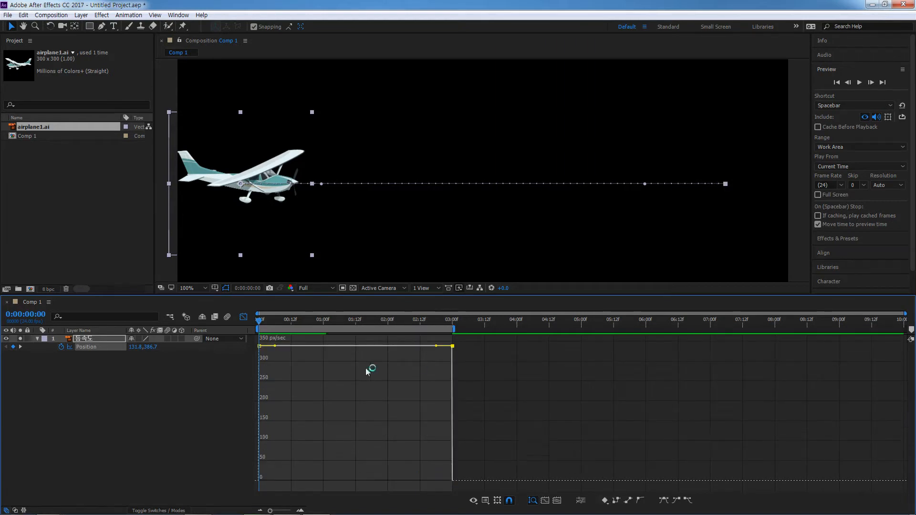
# Try Easy Ease Out on the first Position keyframe and undo it
pyautogui.click(261, 347)
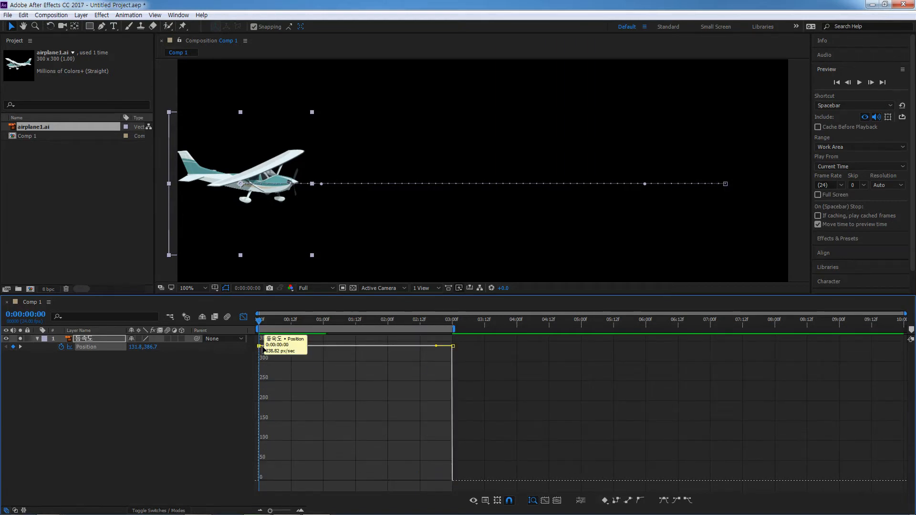
pyautogui.click(687, 500)
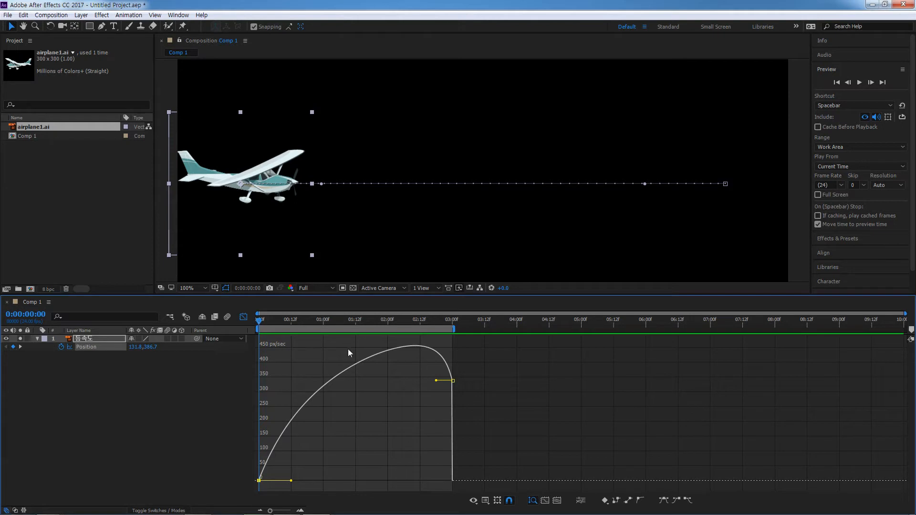
pyautogui.hotkey('ctrl', 'z')
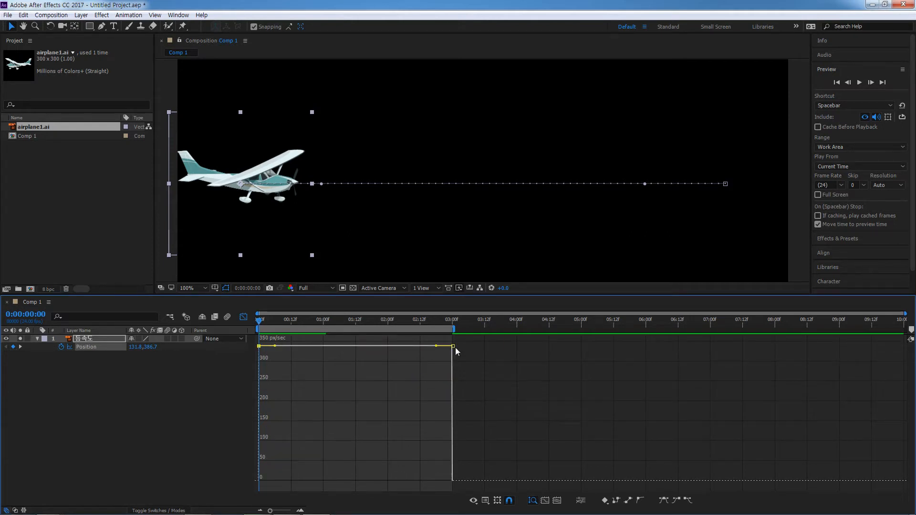
# Try Easy Ease In on the end Position keyframe and undo it
pyautogui.click(473, 387)
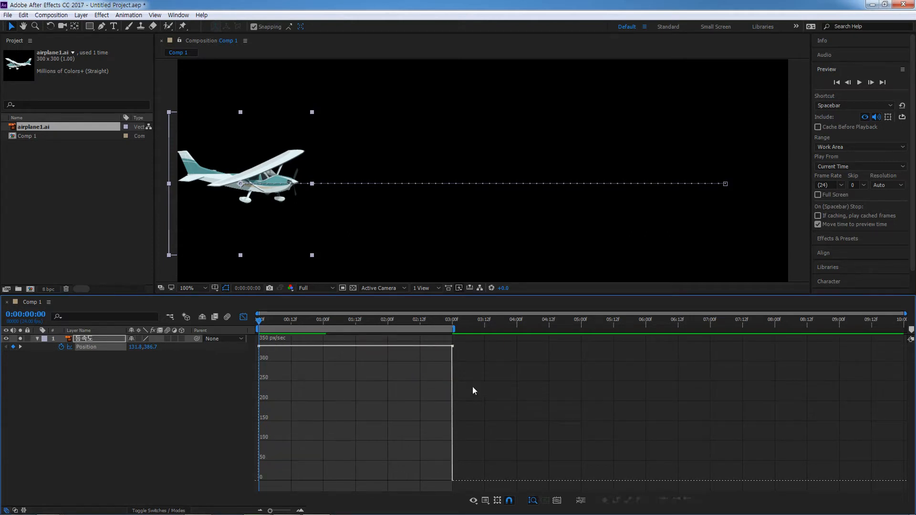
pyautogui.click(456, 347)
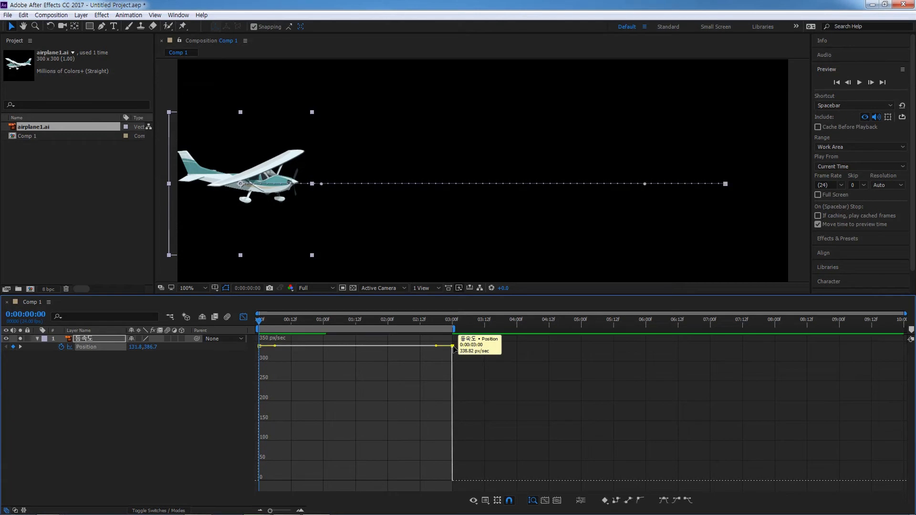
pyautogui.click(675, 499)
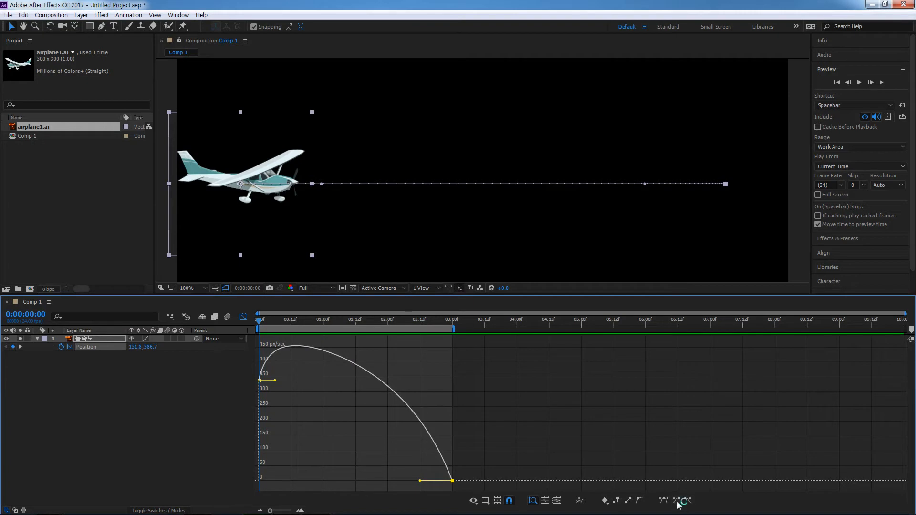
pyautogui.hotkey('ctrl', 'z')
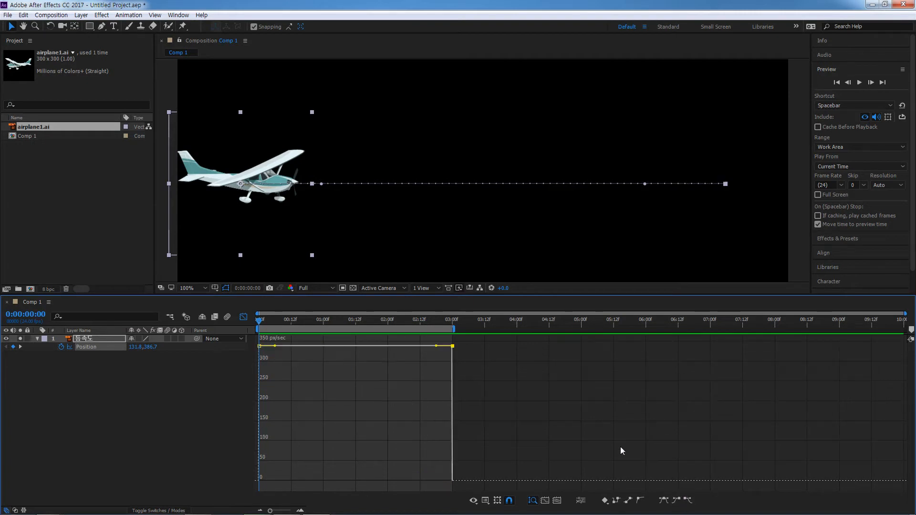
# Lower the end keyframe's speed to about 270 px/sec and convert the keyframe back to linear
pyautogui.moveTo(452, 346); pyautogui.dragTo(452, 377)
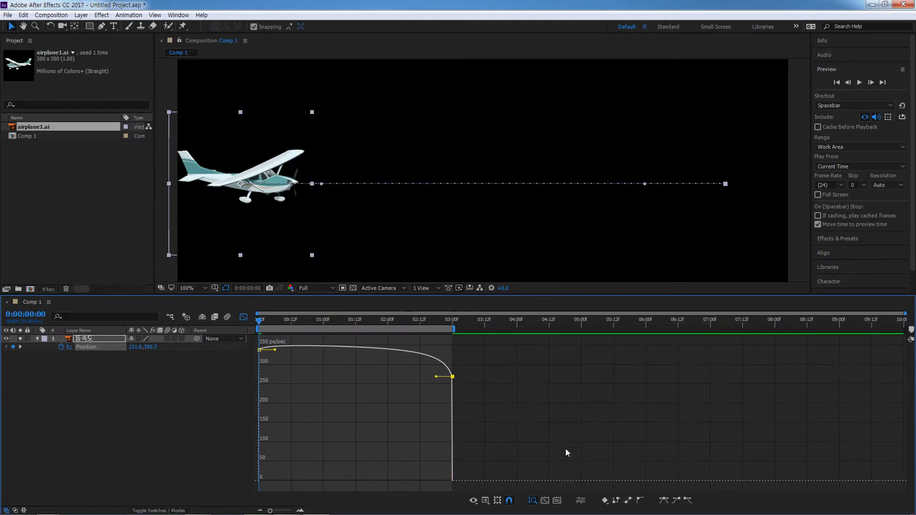
pyautogui.click(628, 500)
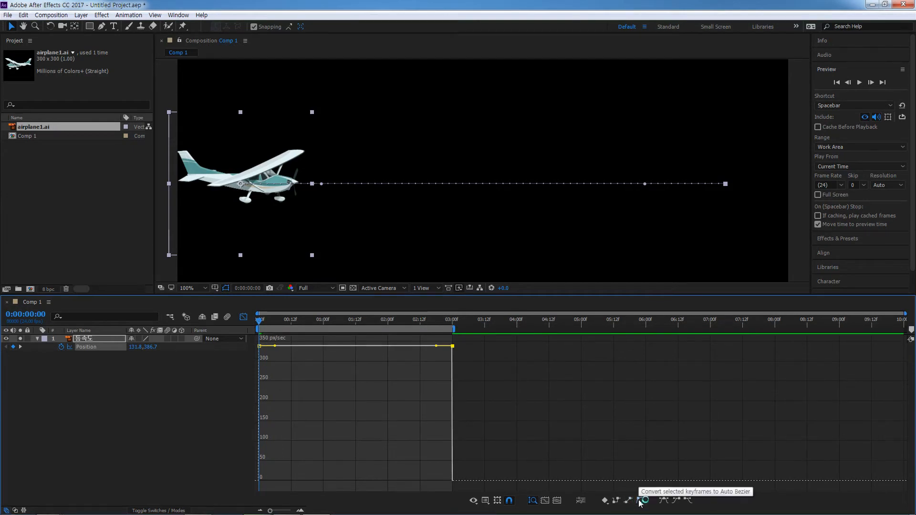
# Lengthen the end keyframe's incoming handle to about 27% influence and set speeds of about 85 px/sec at the start and 400 at the end
pyautogui.moveTo(436, 347)
pyautogui.mouseDown()
pyautogui.moveTo(423, 362)
pyautogui.moveTo(425, 347)
pyautogui.mouseUp()
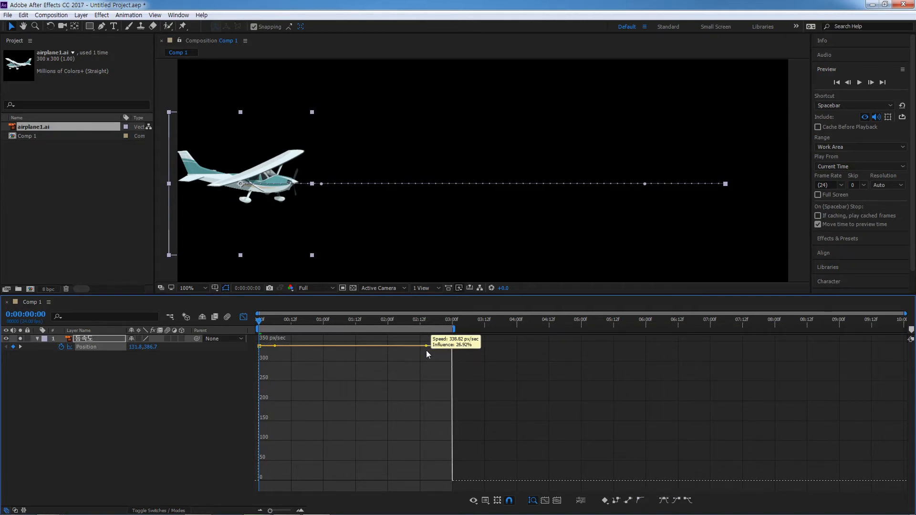
pyautogui.moveTo(261, 347); pyautogui.dragTo(275, 416)
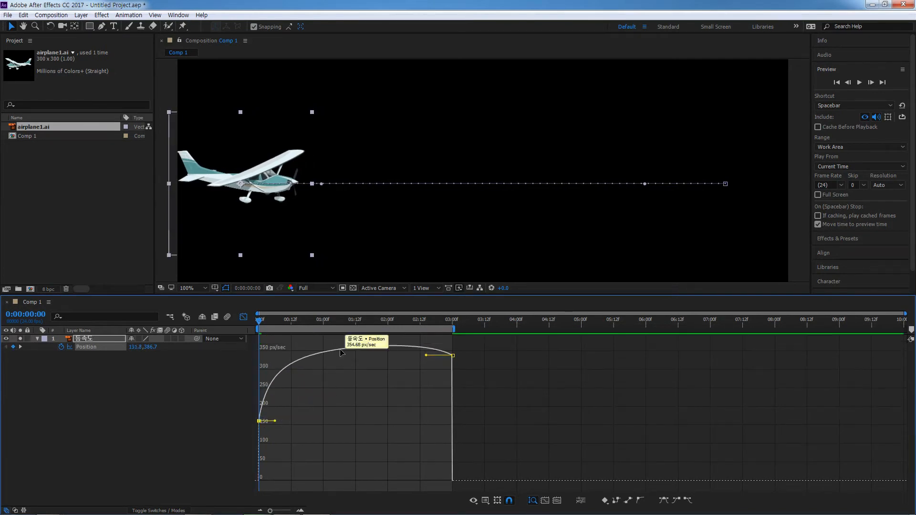
pyautogui.moveTo(275, 422); pyautogui.dragTo(279, 451)
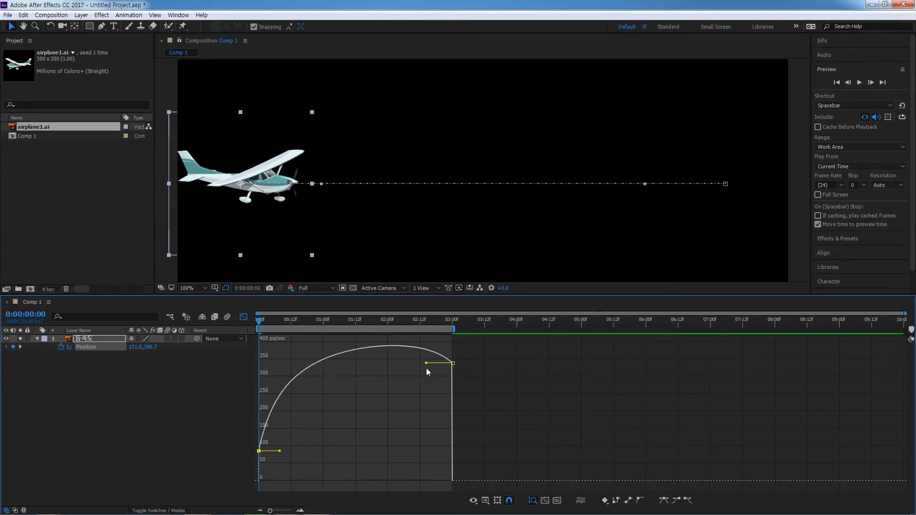
pyautogui.moveTo(426, 364); pyautogui.dragTo(425, 345)
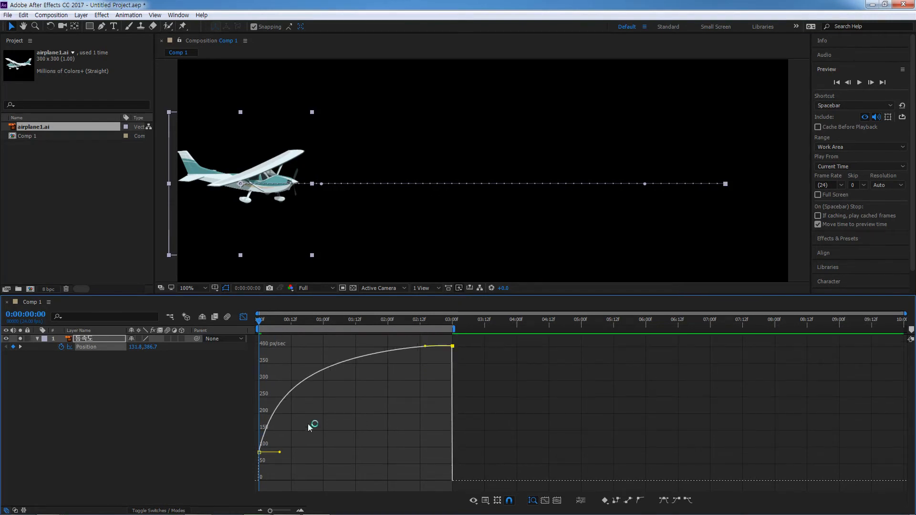
# Set the first keyframe to about 30 px/sec with a longer handle and the end one to about 590 px/sec, and preview the motion
pyautogui.moveTo(279, 455); pyautogui.dragTo(328, 471)
pyautogui.moveTo(425, 403); pyautogui.dragTo(427, 376)
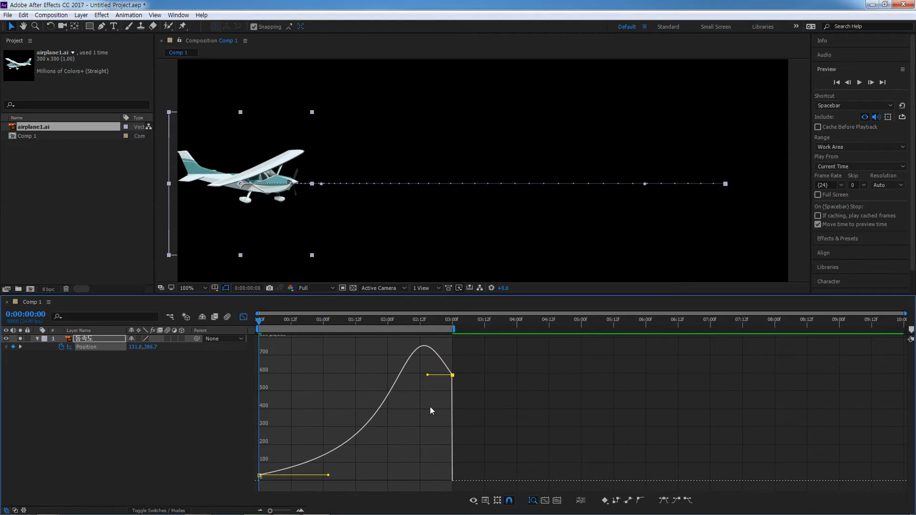
pyautogui.press('space')
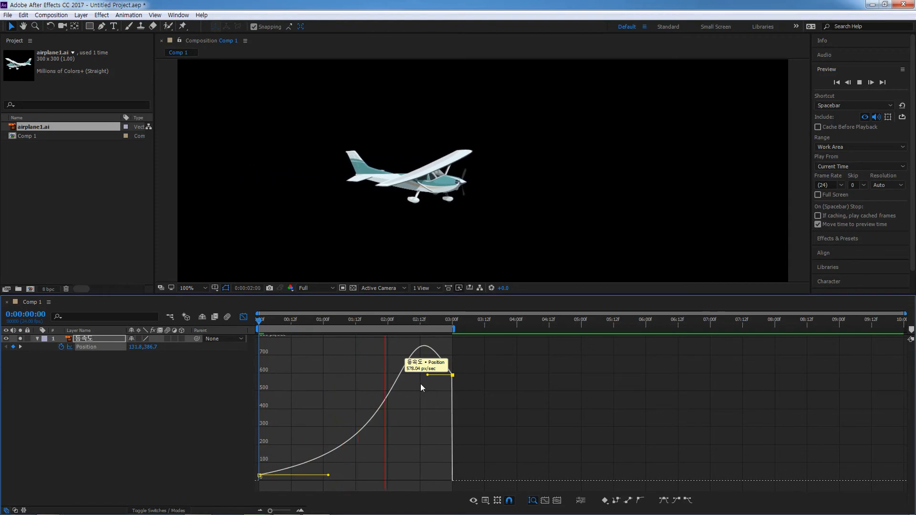
# Lengthen the first keyframe's outgoing handle further for a sharper late speed peak, preview it, and return to the first frame
pyautogui.moveTo(328, 475); pyautogui.dragTo(350, 477)
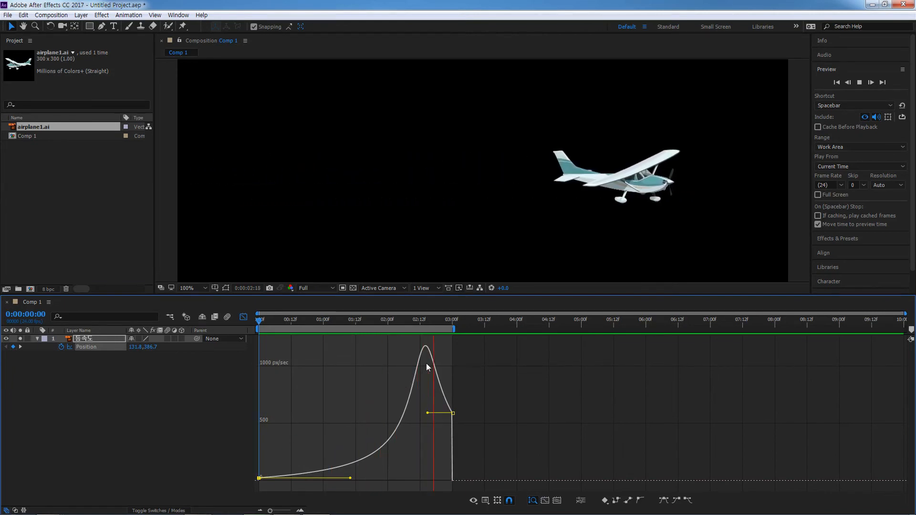
pyautogui.press('space')
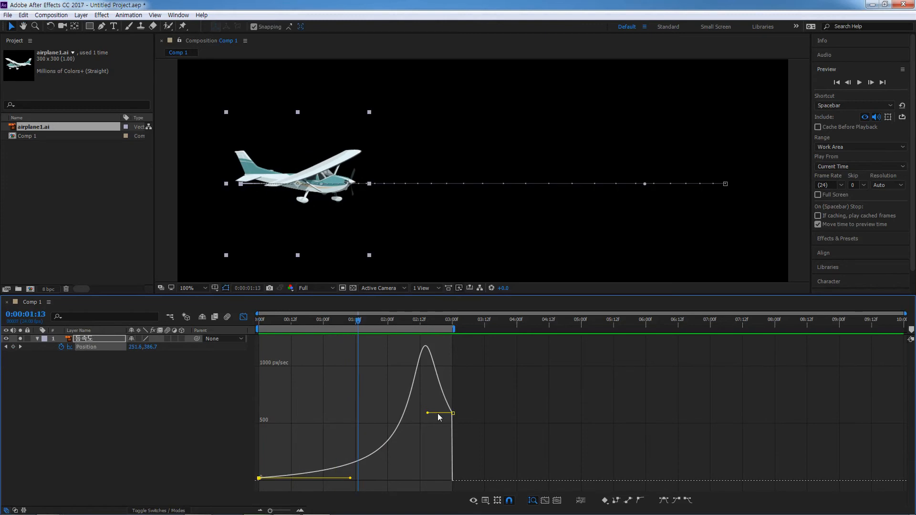
pyautogui.press('Home')
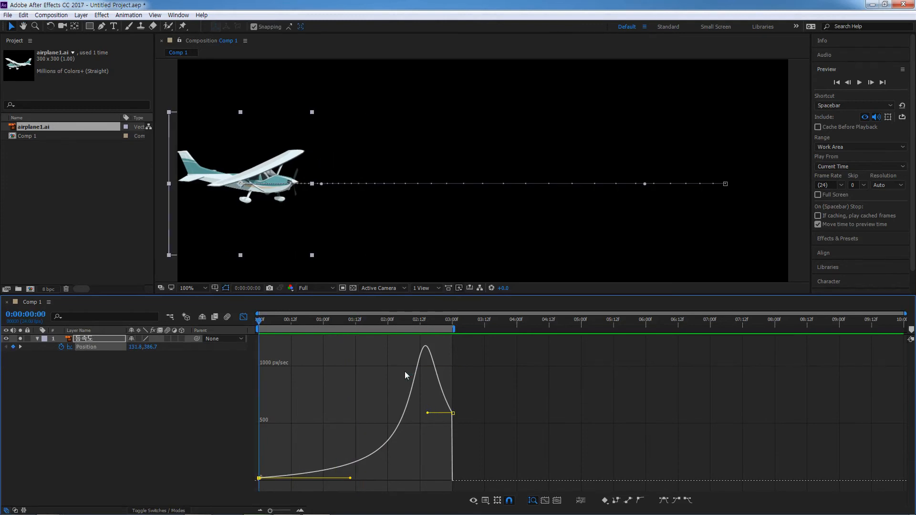
# Show the value graph and raise the end keyframe's X position to about 1200 px
pyautogui.rightClick(357, 379)
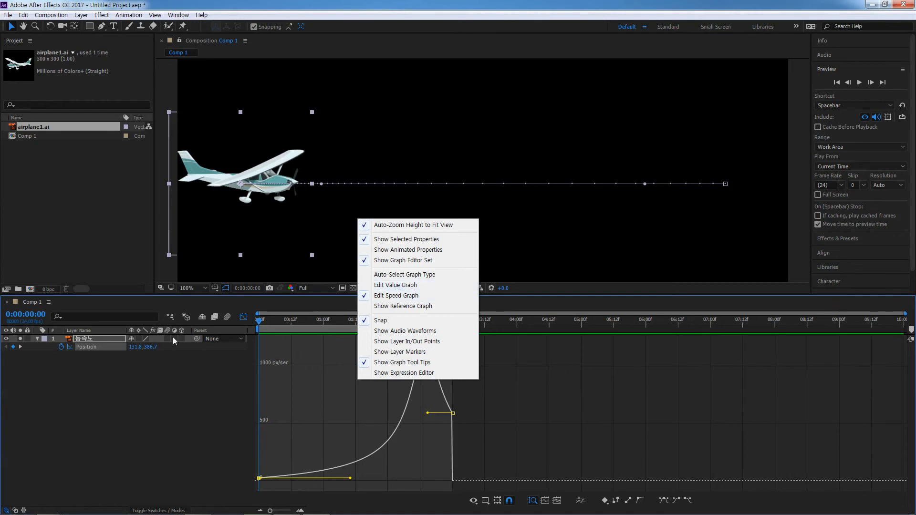
pyautogui.click(394, 285)
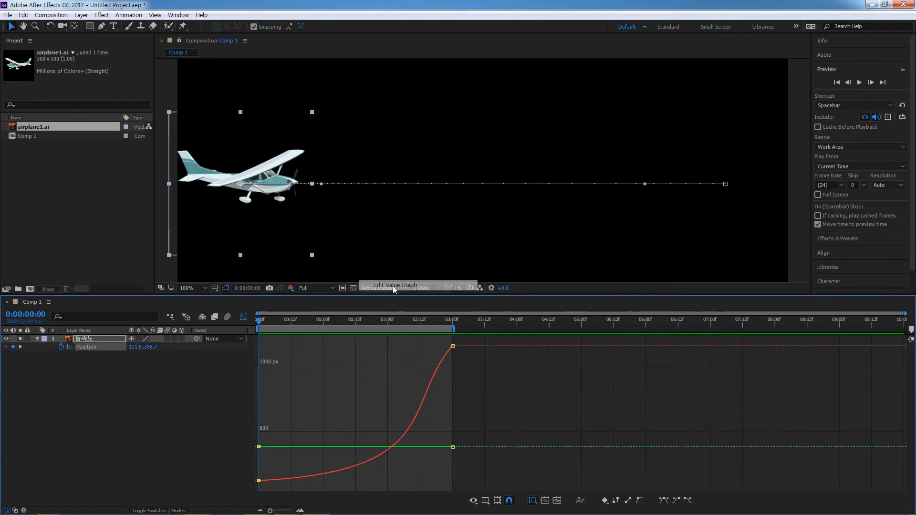
pyautogui.moveTo(427, 392)
pyautogui.moveTo(453, 349)
pyautogui.moveTo(453, 348)
pyautogui.mouseDown()
pyautogui.moveTo(451, 385)
pyautogui.moveTo(450, 342)
pyautogui.moveTo(450, 365)
pyautogui.moveTo(451, 351)
pyautogui.mouseUp()
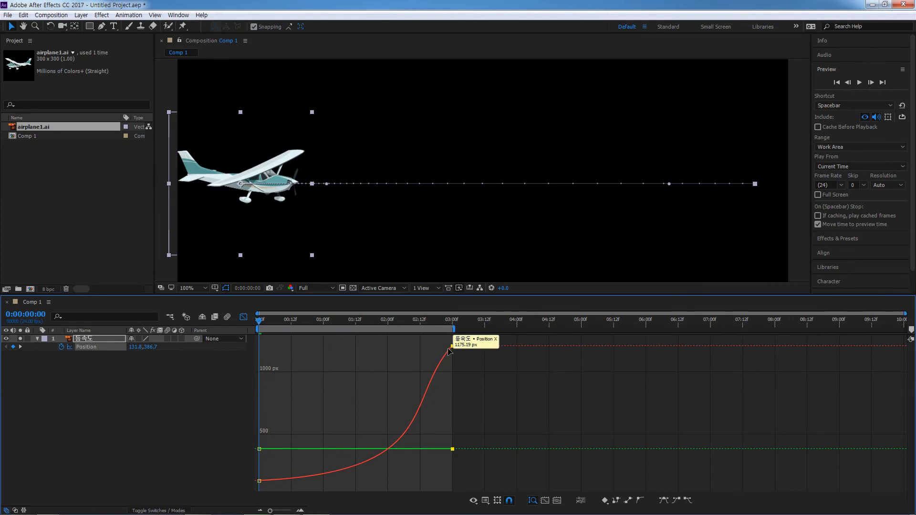
# Compare the Position motion in the speed graph and return to the value graph
pyautogui.rightClick(375, 361)
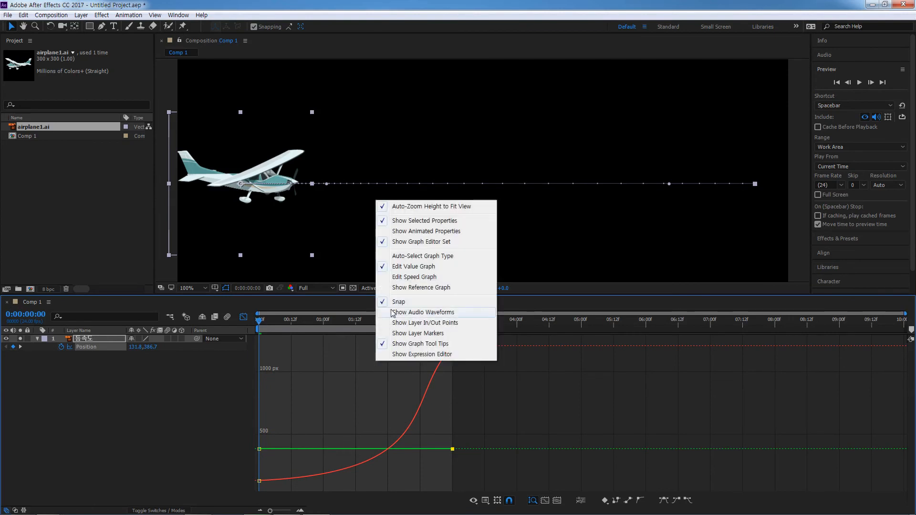
pyautogui.click(399, 279)
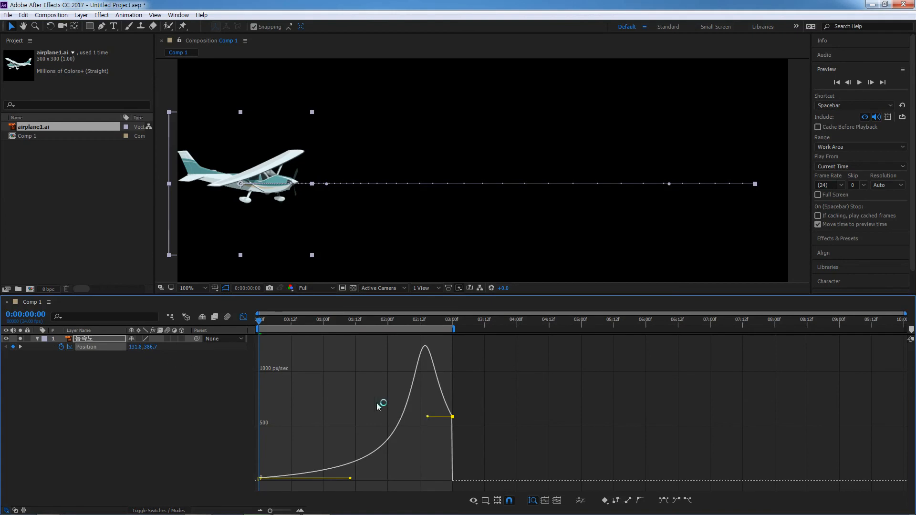
pyautogui.rightClick(358, 396)
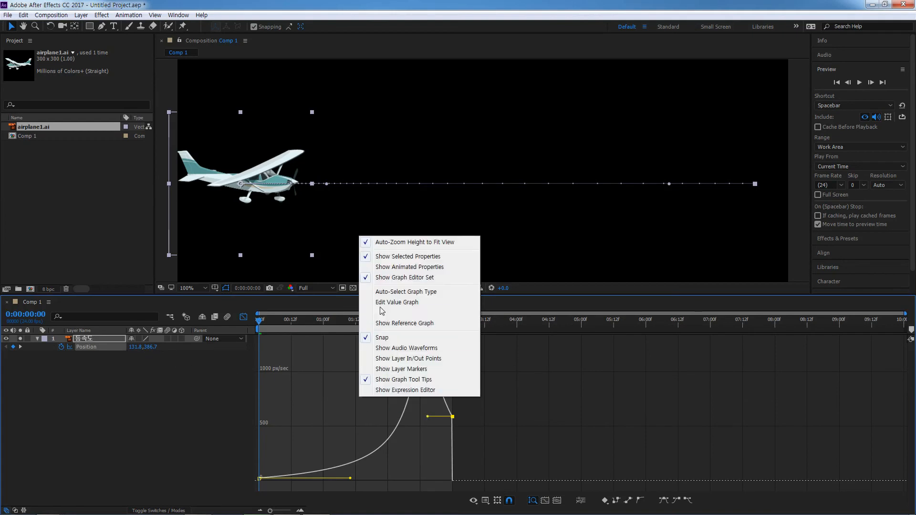
pyautogui.click(397, 301)
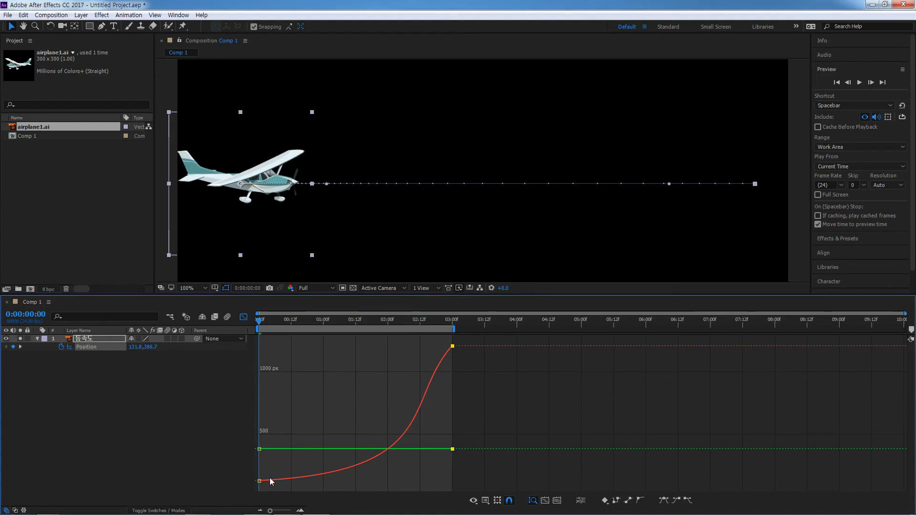
# Lower the first keyframe's X position to about 67 px, raise the end one's to about 1240 px, and preview the motion
pyautogui.moveTo(259, 481); pyautogui.dragTo(259, 490)
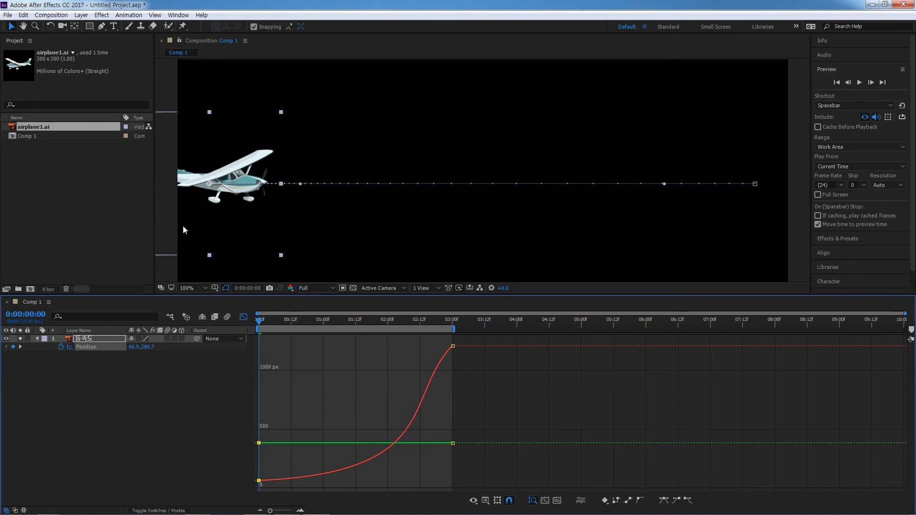
pyautogui.moveTo(260, 481)
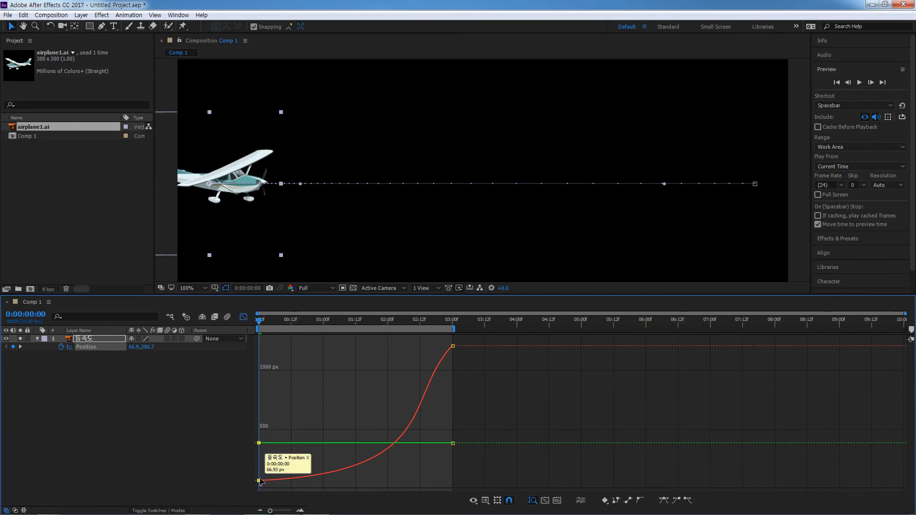
pyautogui.moveTo(453, 347)
pyautogui.mouseDown()
pyautogui.moveTo(451, 398)
pyautogui.moveTo(451, 346)
pyautogui.mouseUp()
pyautogui.press('space')
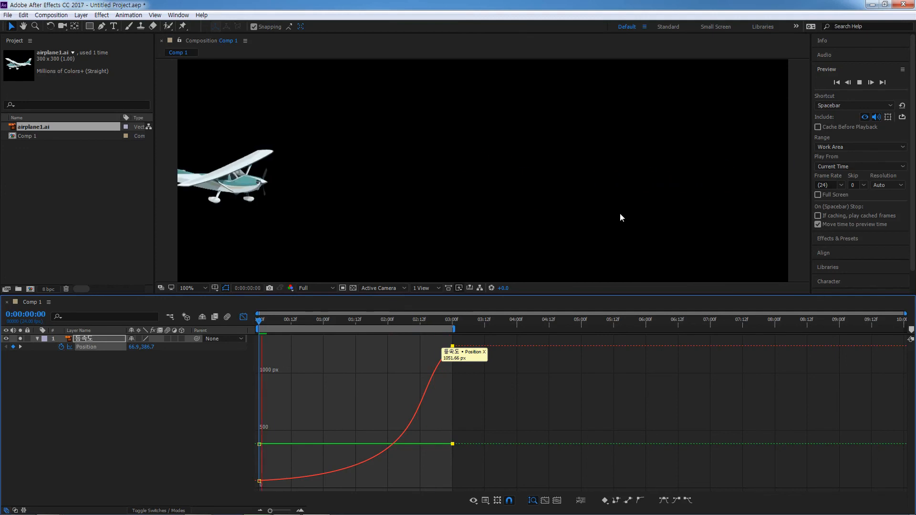
# Stop the preview and switch the Graph Editor back to the speed graph
pyautogui.rightClick(351, 368)
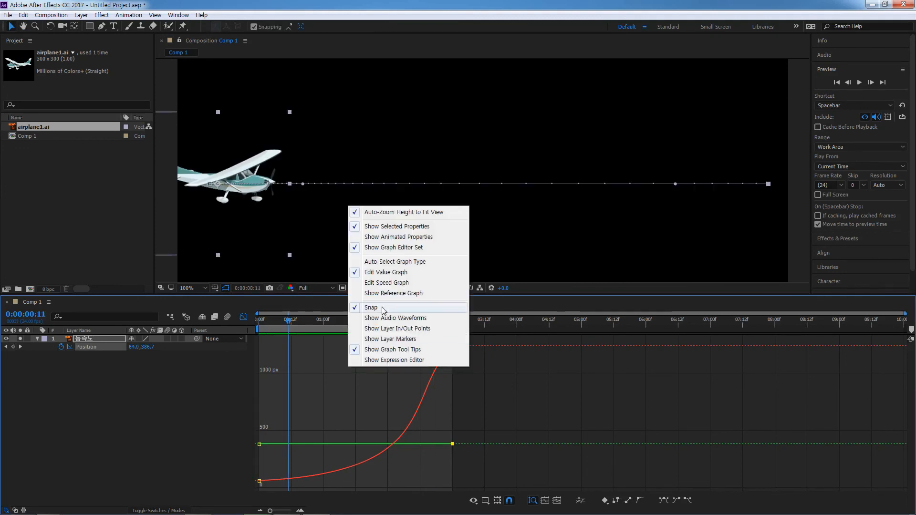
pyautogui.click(392, 284)
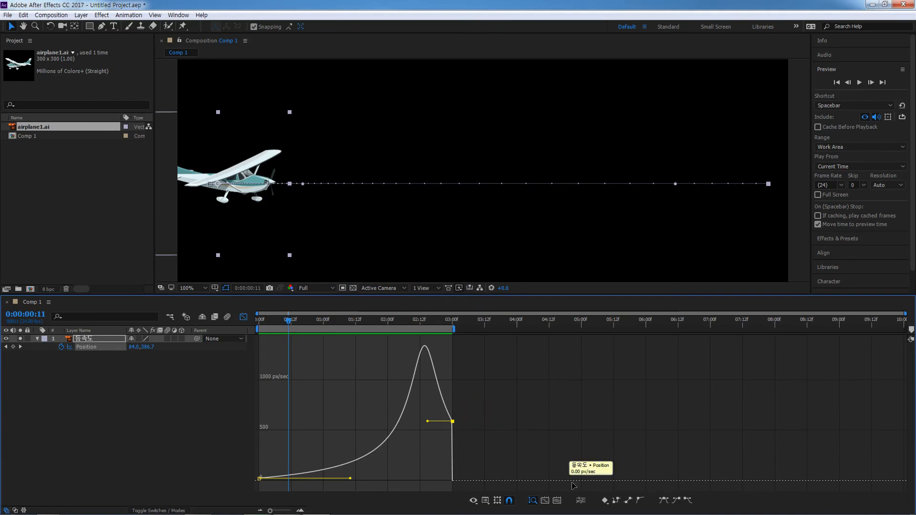
# Convert both of the airplane's Position keyframes to linear and preview the constant-speed motion from the start
pyautogui.click(629, 501)
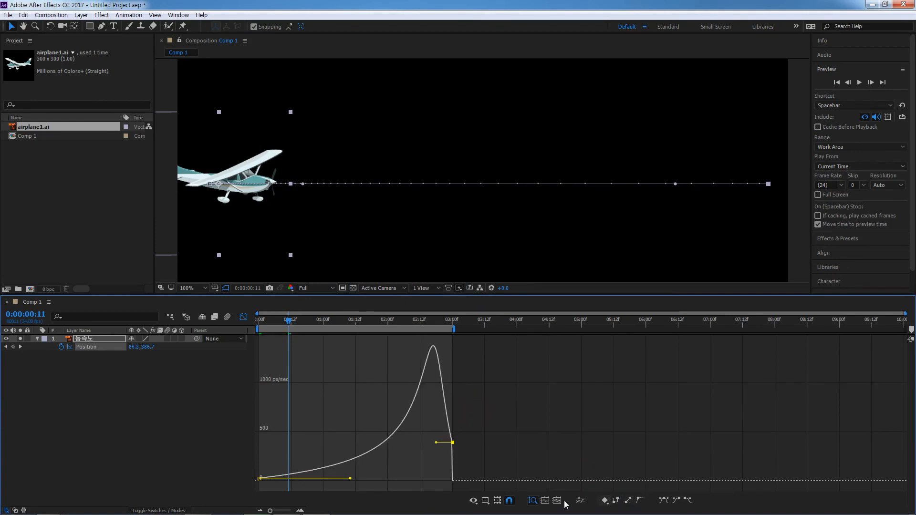
pyautogui.click(259, 477)
pyautogui.click(629, 502)
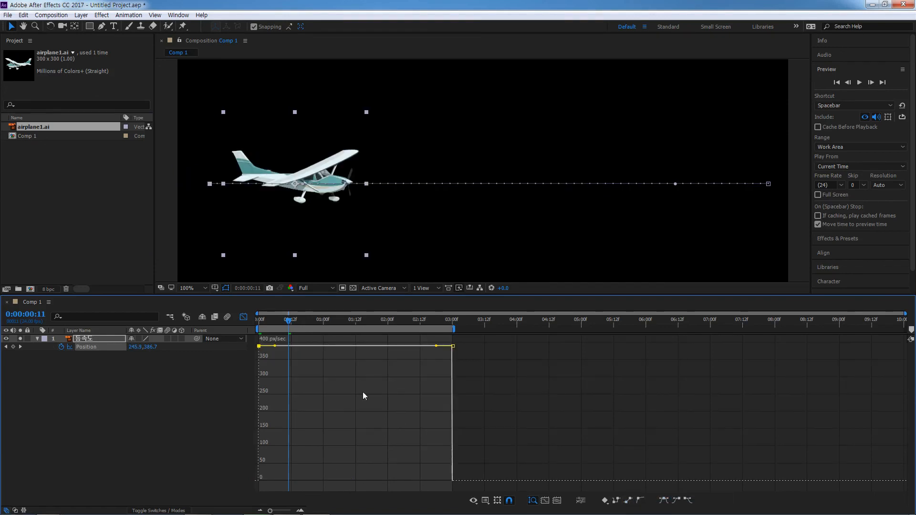
pyautogui.moveTo(290, 323); pyautogui.dragTo(259, 328)
pyautogui.press('space')
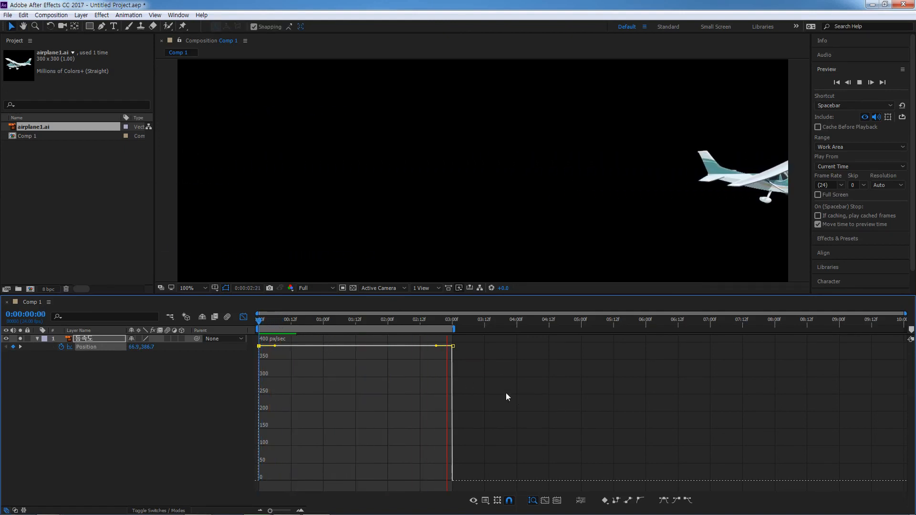
pyautogui.press('space')
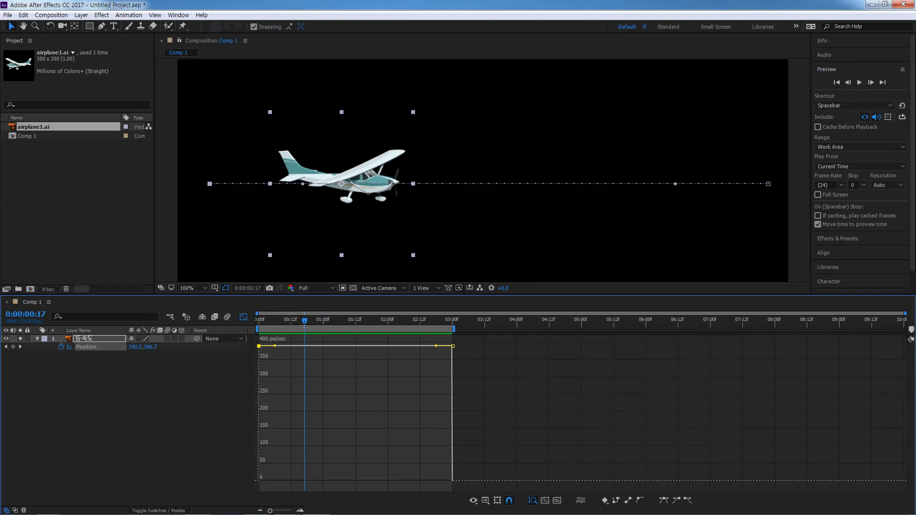
# At the first frame, hide and reshow the Graph Editor, and toggle Position's inclusion in the graph set off and back on
pyautogui.moveTo(303, 329); pyautogui.dragTo(253, 324)
pyautogui.click(243, 317)
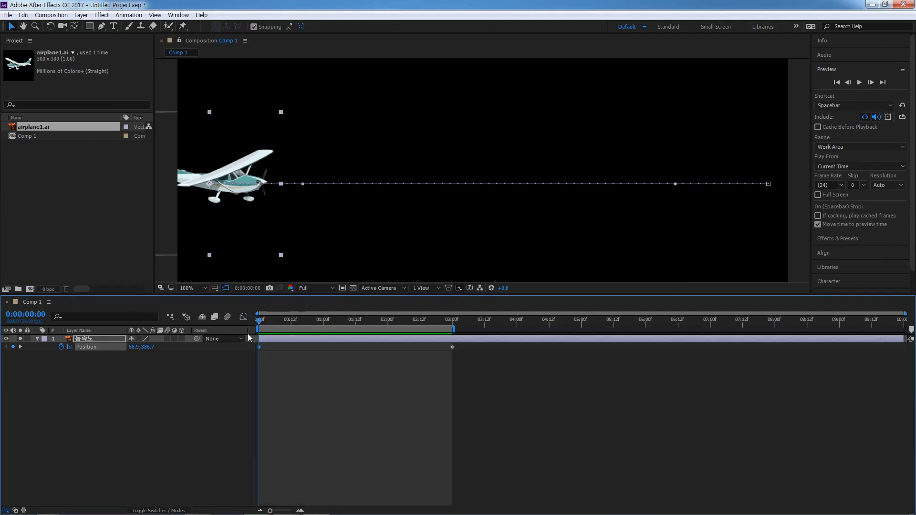
pyautogui.click(244, 317)
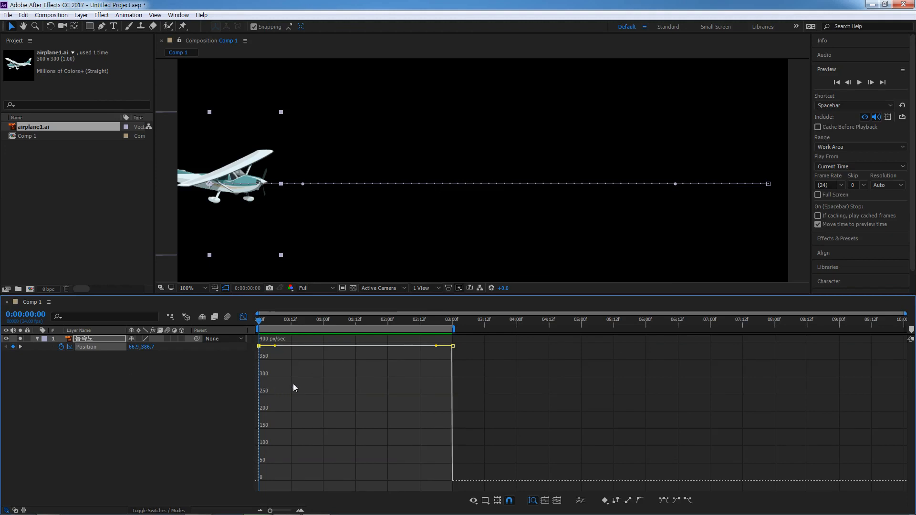
pyautogui.click(69, 347)
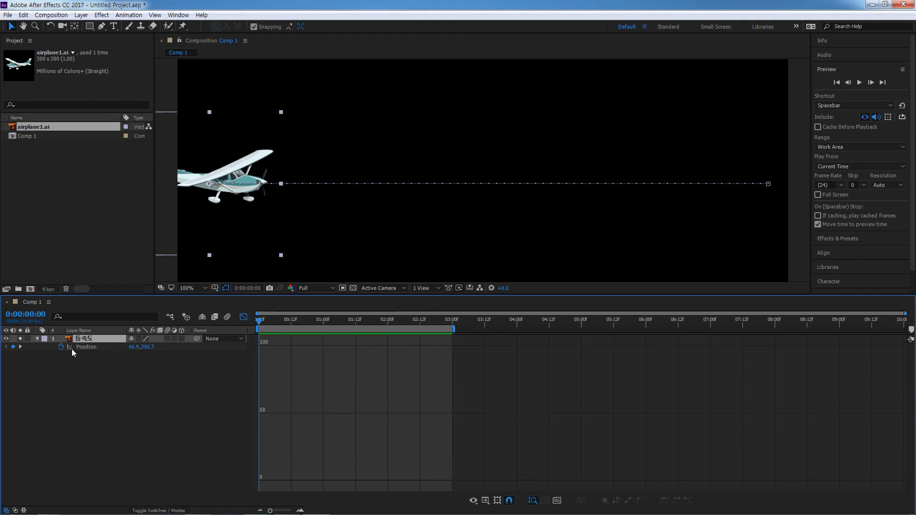
pyautogui.click(70, 347)
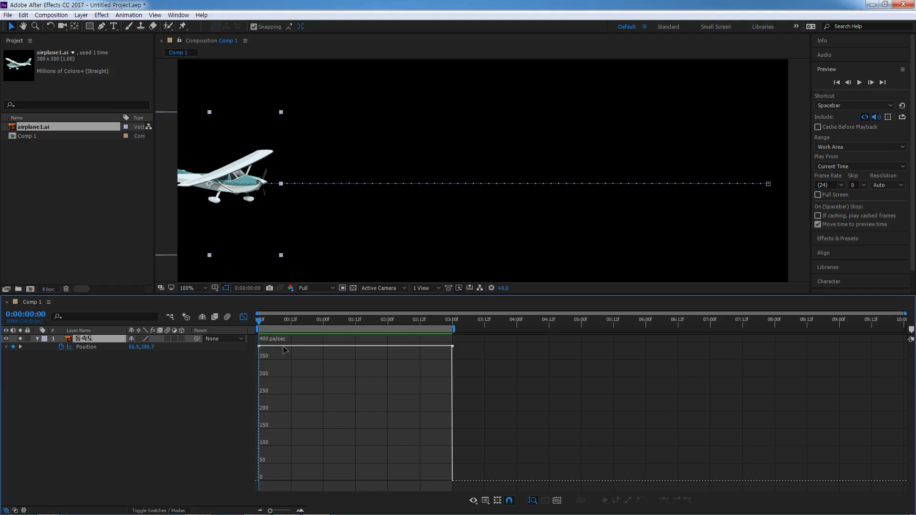